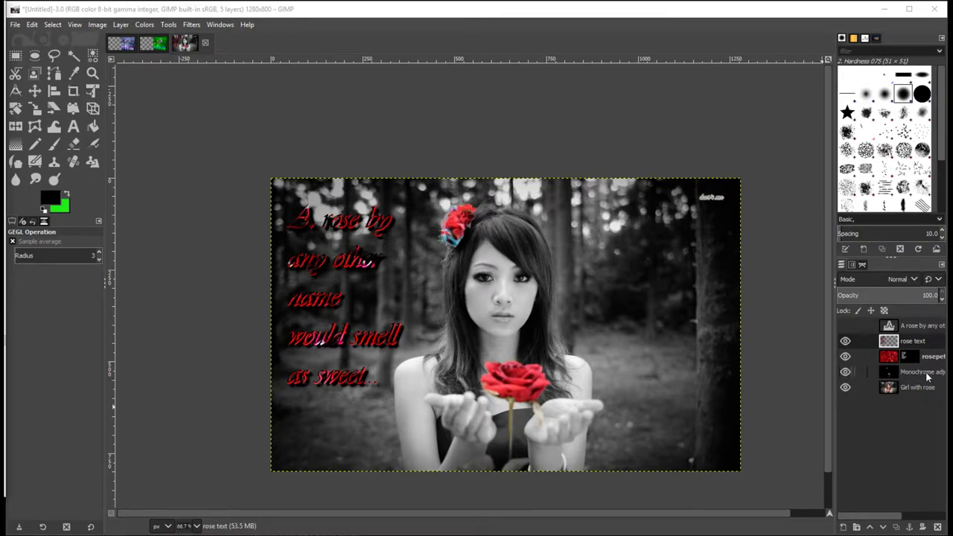
{"action": "left_click_drag", "start_coordinate": [897, 519], "coordinate": [912, 513]}
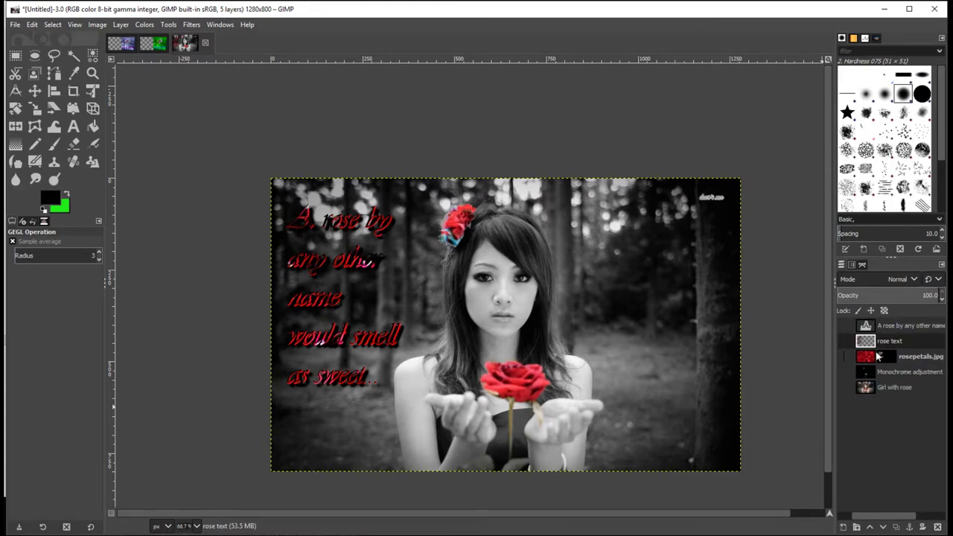
{"action": "left_click_drag", "start_coordinate": [901, 519], "coordinate": [869, 520]}
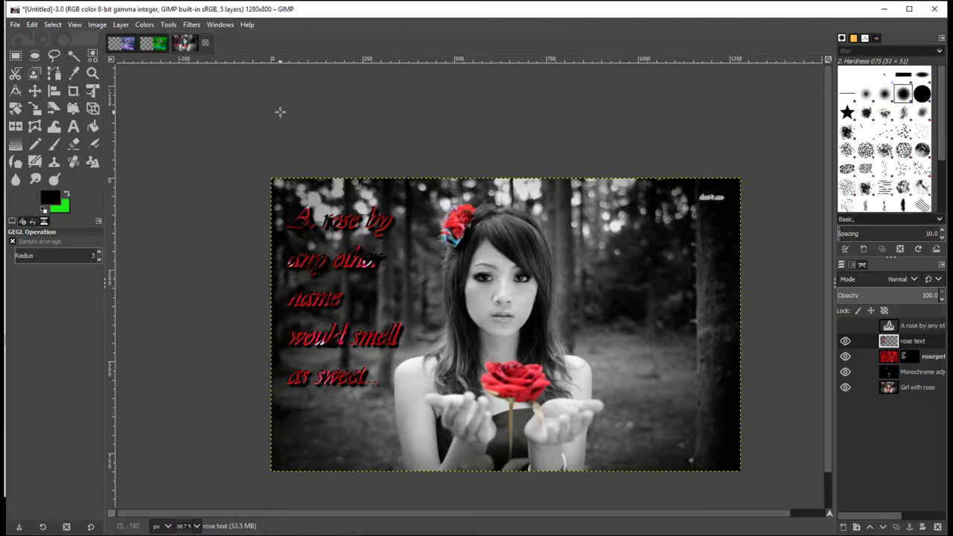
- Switch to the GIMP tutorial folder in File Explorer and open girlwithrose.jpg as a separate image in GIMP
{"action": "key", "text": "alt+Tab"}
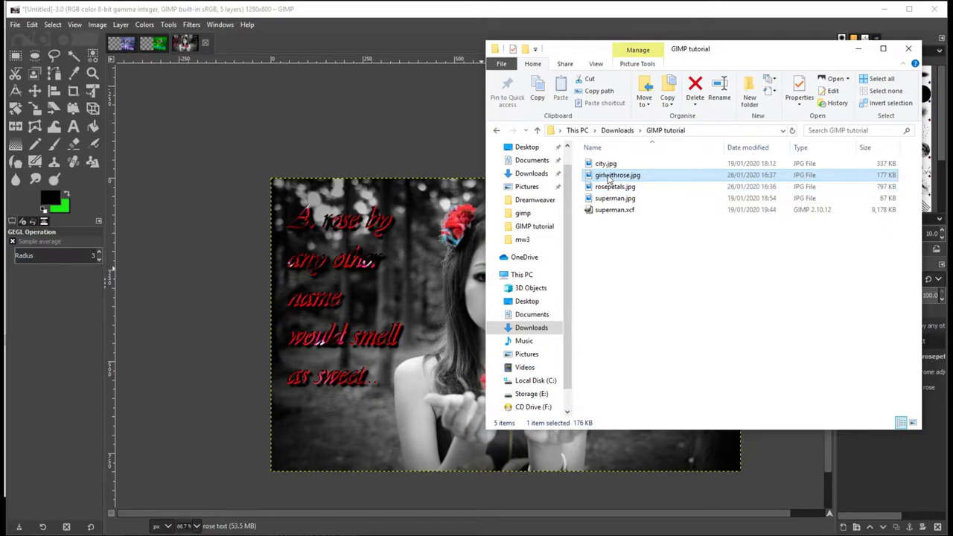
{"action": "left_click_drag", "start_coordinate": [616, 179], "coordinate": [90, 44]}
{"action": "left_click_drag", "start_coordinate": [60, 40], "coordinate": [598, 178]}
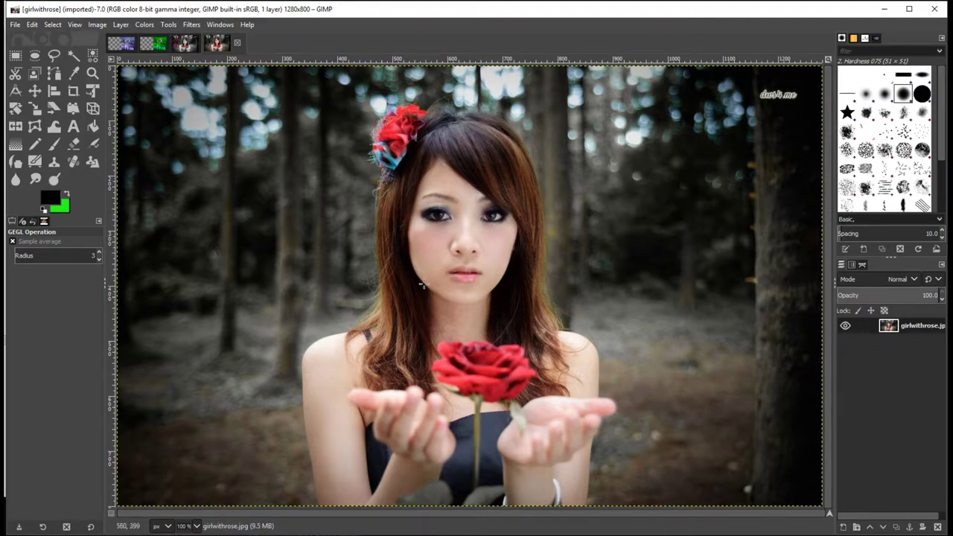
- View the finished rose text composition for reference and return to the girlwithrose image
{"action": "left_click", "coordinate": [193, 44]}
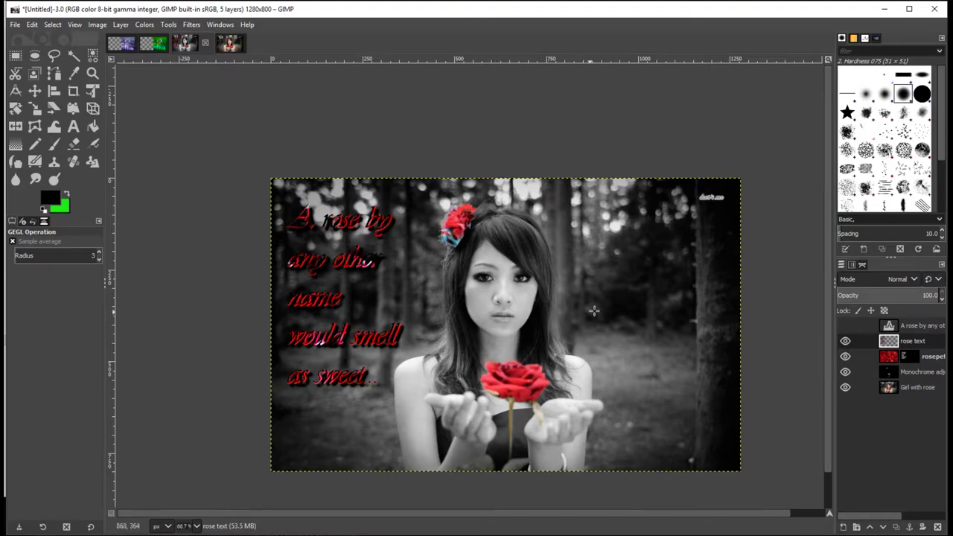
{"action": "left_click_drag", "start_coordinate": [594, 312], "coordinate": [558, 286]}
{"action": "left_click", "coordinate": [229, 44]}
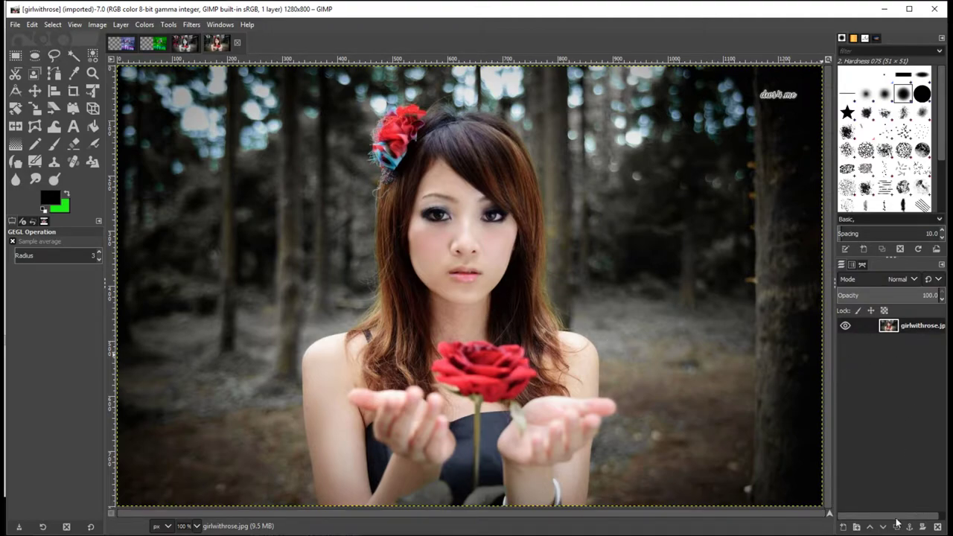
- Start a new layer named "Monochrome adjustment" and set its blend mode to LCh Color
{"action": "left_click", "coordinate": [844, 527]}
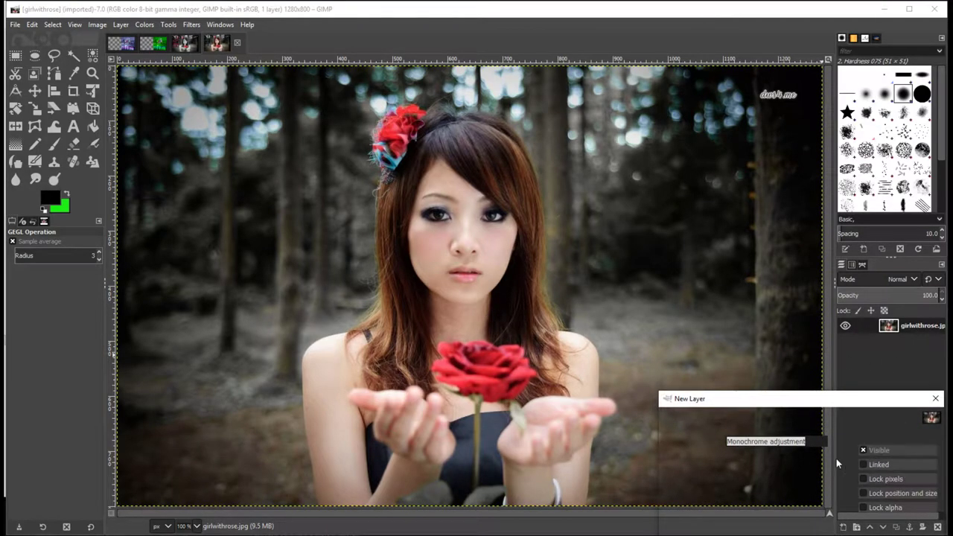
{"action": "left_click_drag", "start_coordinate": [496, 183], "coordinate": [498, 134]}
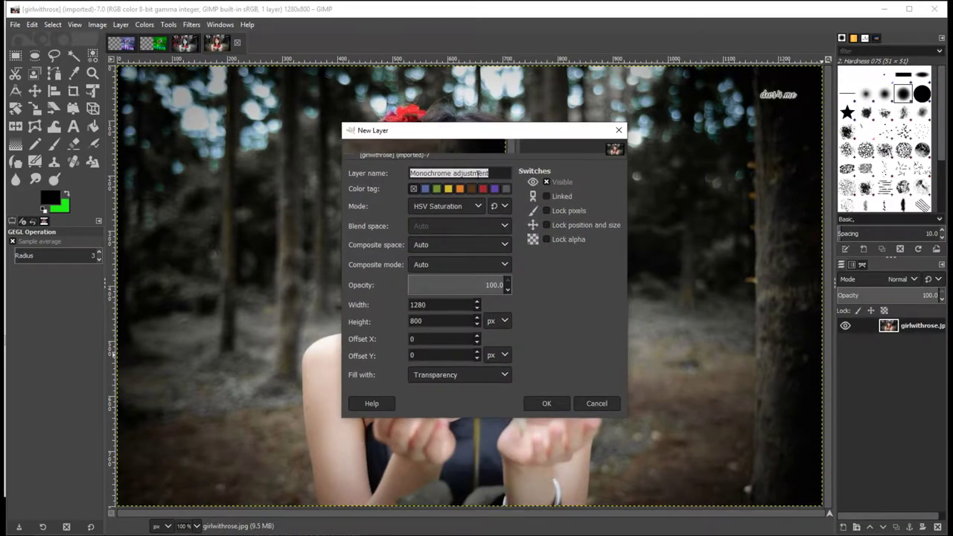
{"action": "left_click", "coordinate": [480, 173]}
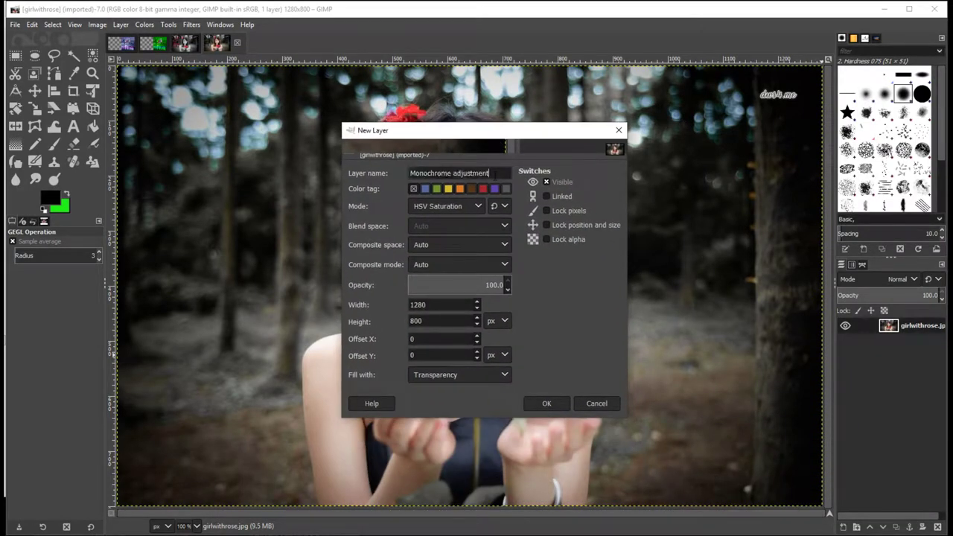
{"action": "left_click", "coordinate": [445, 207]}
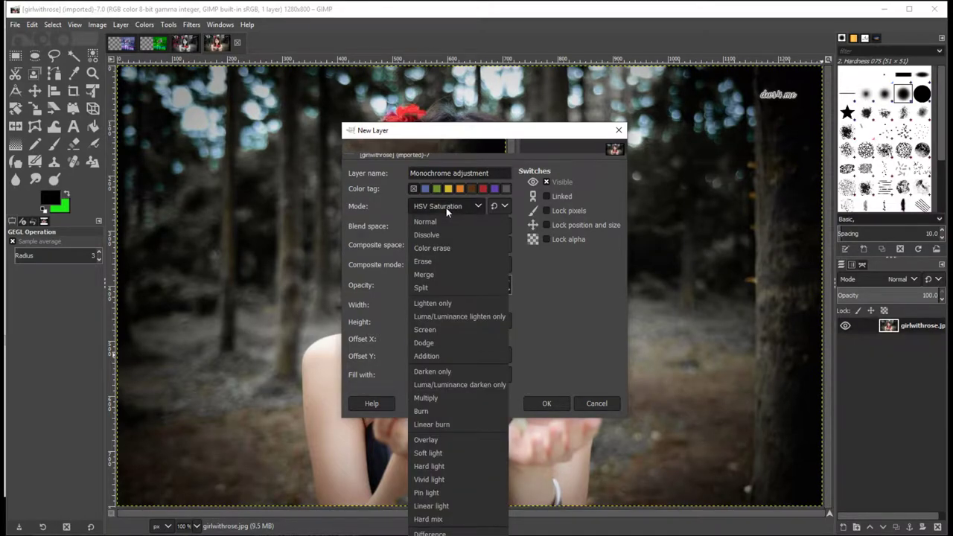
{"action": "left_click", "coordinate": [446, 208]}
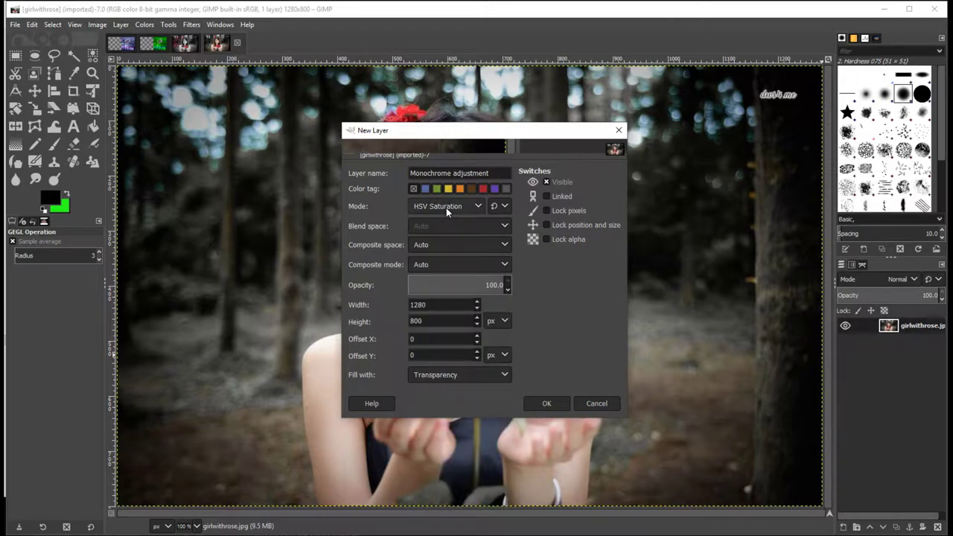
{"action": "left_click", "coordinate": [446, 207]}
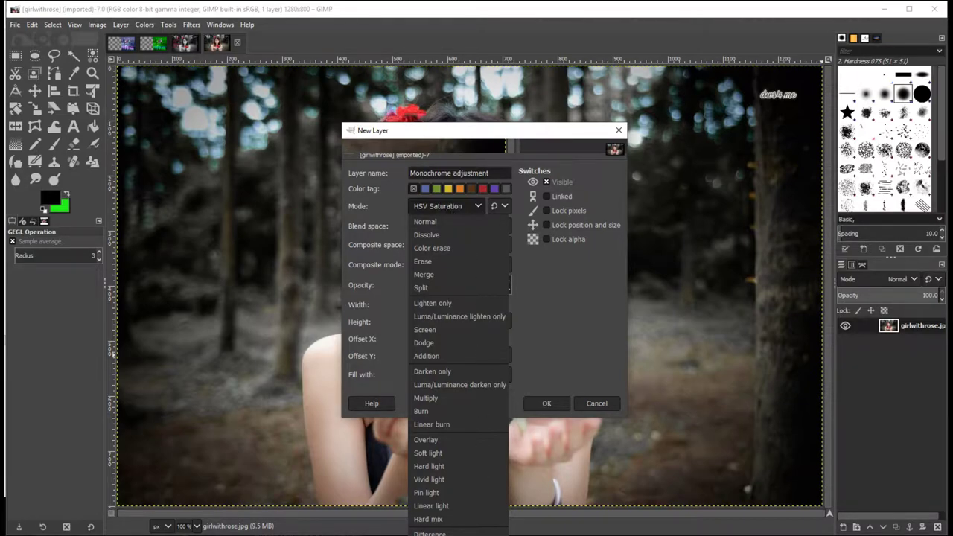
{"action": "key", "text": "Down"}
{"action": "key", "text": "Down"}
{"action": "key", "text": "Down"}
{"action": "key", "text": "Down"}
{"action": "key", "text": "Down"}
{"action": "key", "text": "Return"}
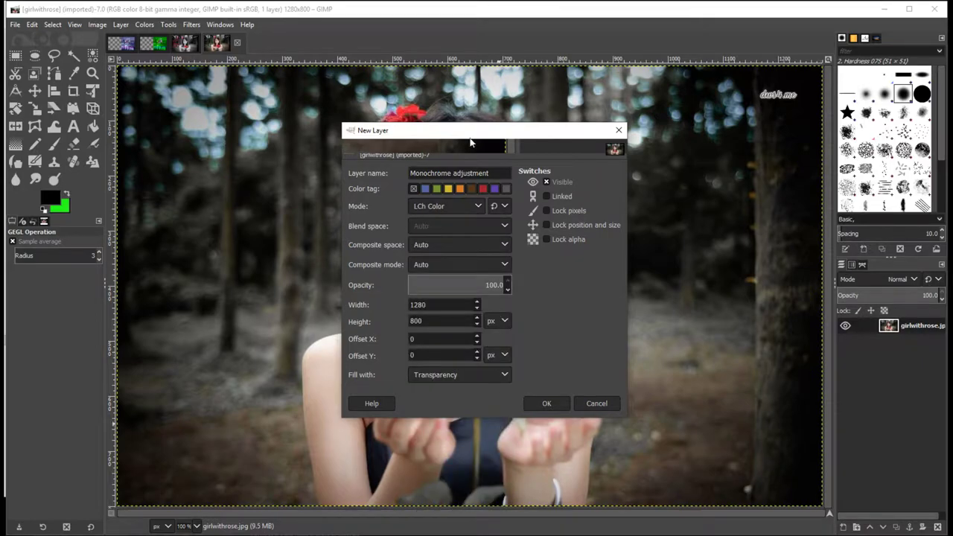
- Set the new layer's fill to the foreground color, keep that color black (000000), and create the layer
{"action": "mouse_move", "coordinate": [467, 134]}
{"action": "left_mouse_down"}
{"action": "mouse_move", "coordinate": [451, 170]}
{"action": "mouse_move", "coordinate": [453, 130]}
{"action": "left_mouse_up"}
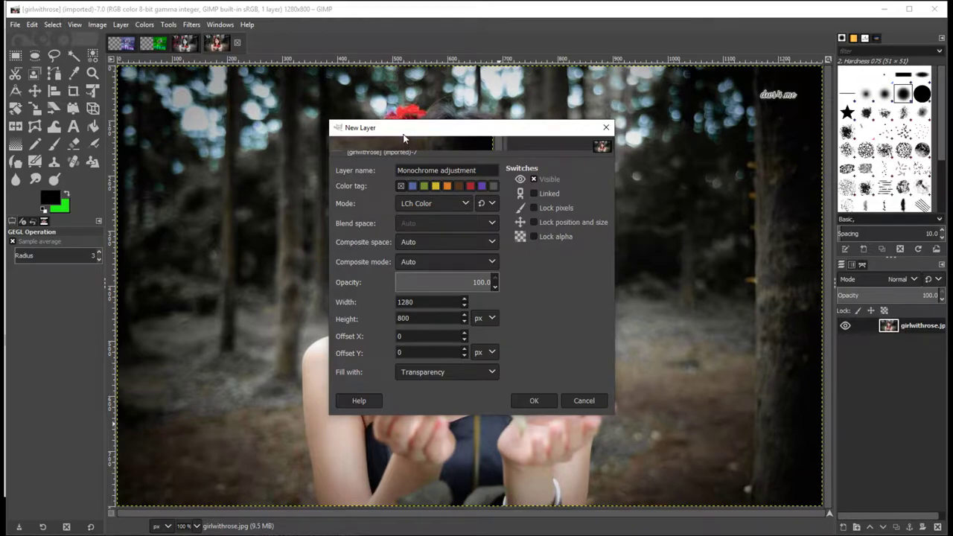
{"action": "left_click", "coordinate": [447, 373]}
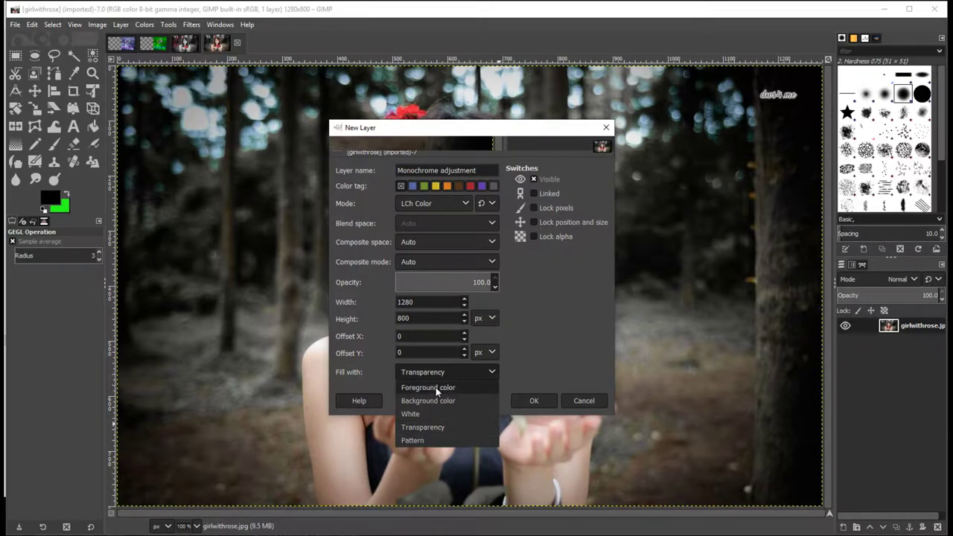
{"action": "left_click", "coordinate": [425, 387]}
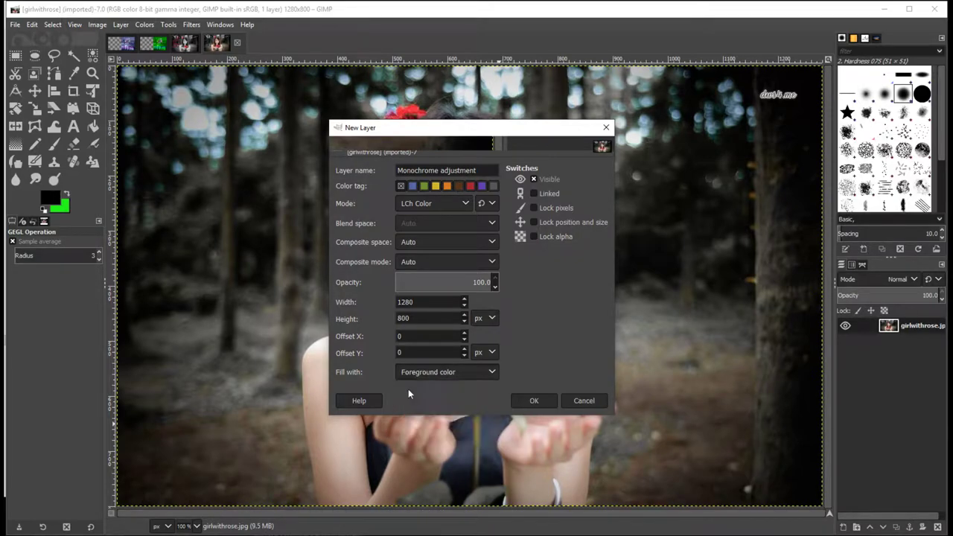
{"action": "left_click", "coordinate": [51, 200]}
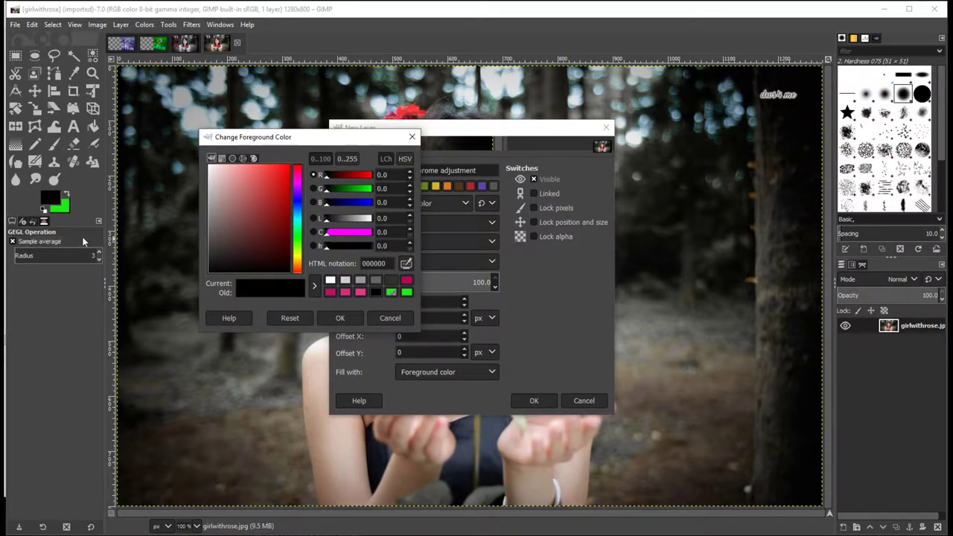
{"action": "left_click", "coordinate": [350, 318]}
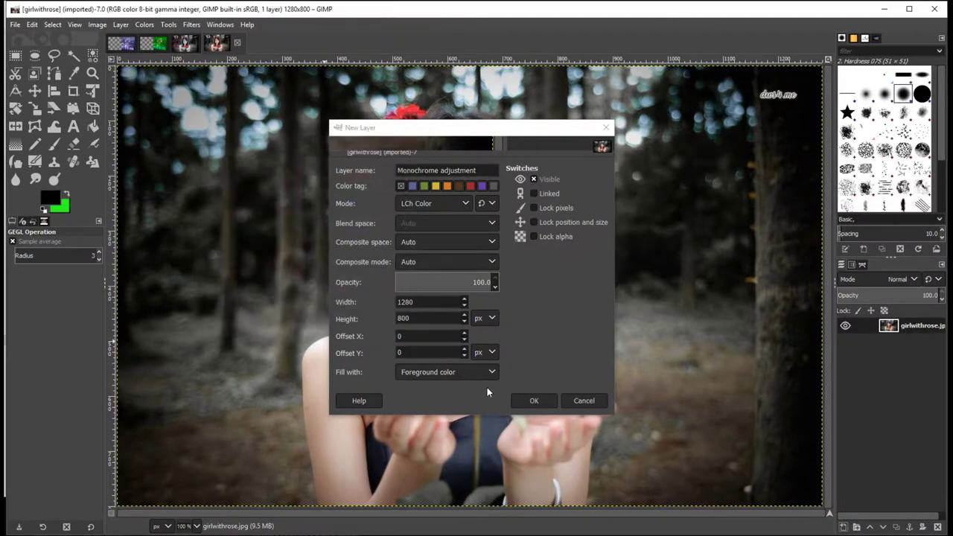
{"action": "left_click", "coordinate": [544, 402]}
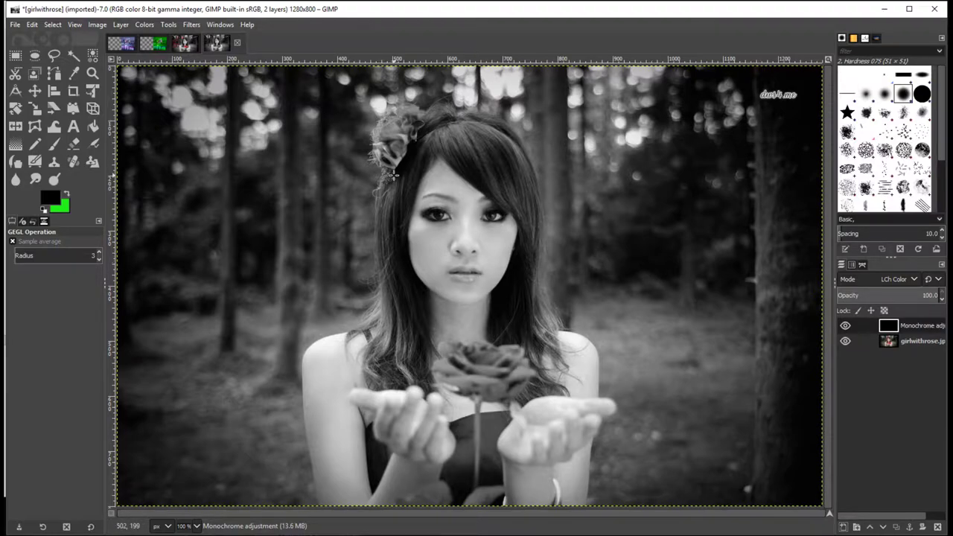
- Compare the black-and-white photo with the selectively colored rose in the finished composition
{"action": "left_click", "coordinate": [185, 44]}
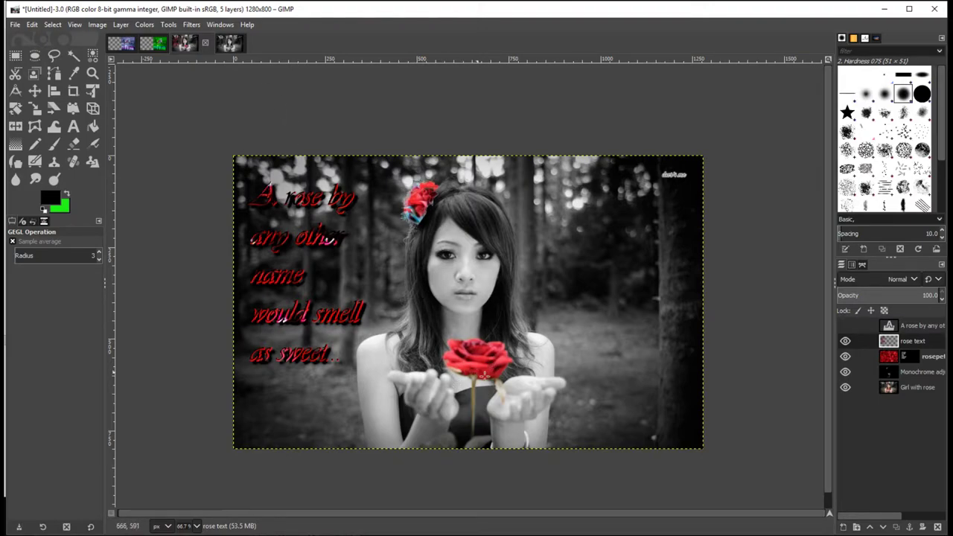
{"action": "left_click", "coordinate": [231, 44]}
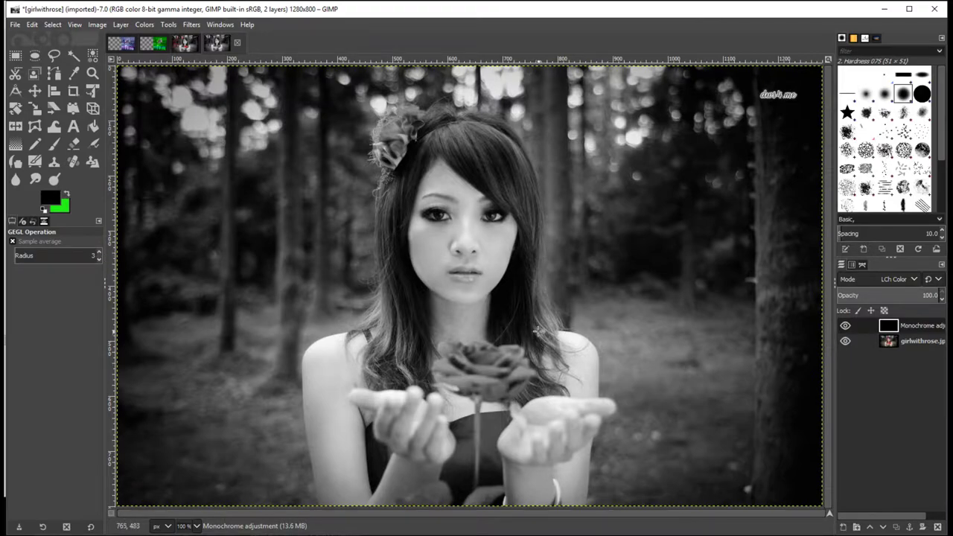
- Erase the monochrome adjustment layer over the left and middle petals of the held rose, using a size 29 Eraser
{"action": "scroll", "coordinate": [525, 402], "scroll_direction": "up", "scroll_amount": 1}
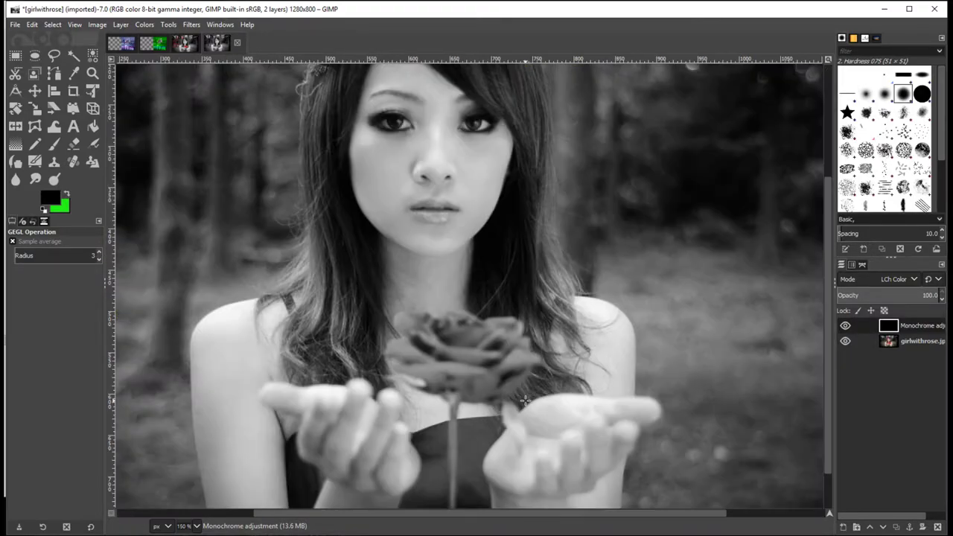
{"action": "scroll", "coordinate": [525, 402], "scroll_direction": "up", "scroll_amount": 1}
{"action": "scroll", "coordinate": [429, 273], "scroll_direction": "down", "scroll_amount": 2}
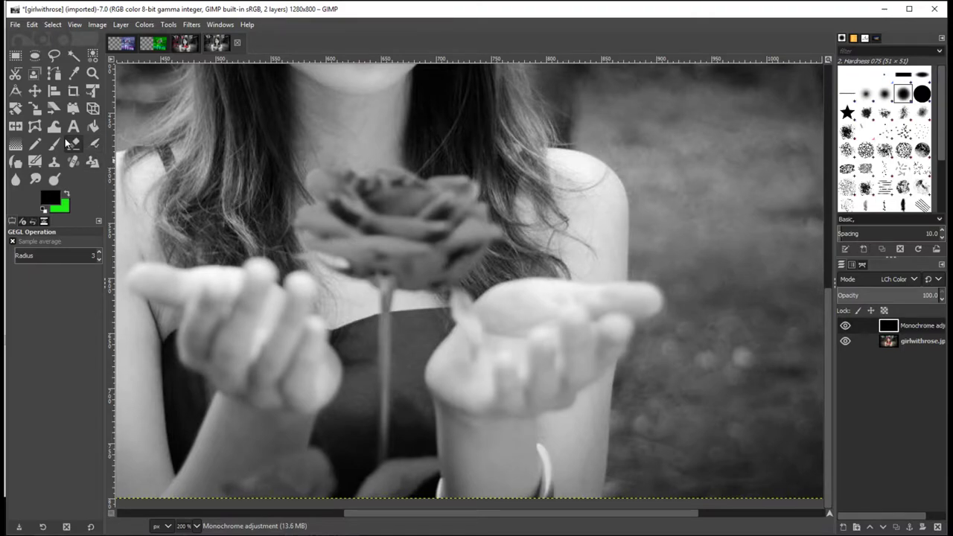
{"action": "left_click", "coordinate": [71, 144]}
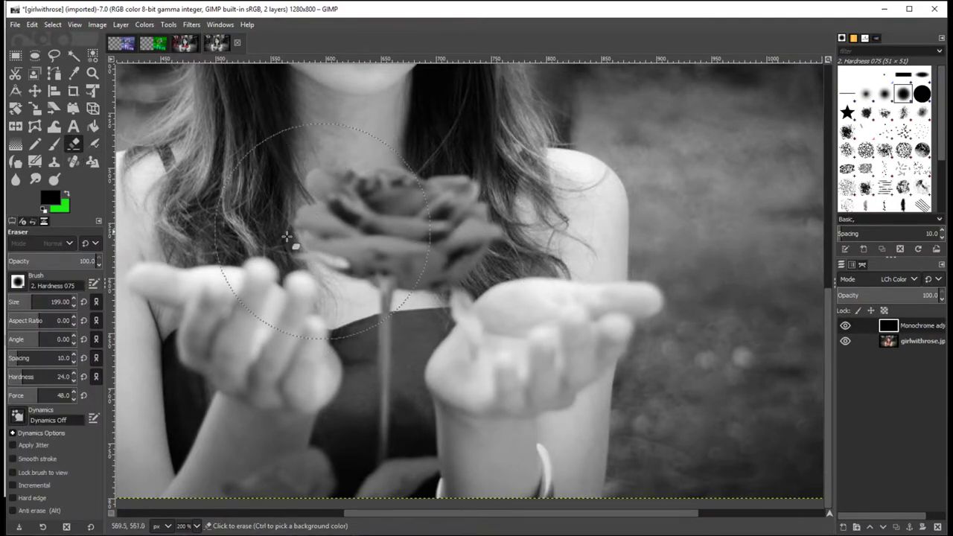
{"action": "left_click_drag", "start_coordinate": [34, 302], "coordinate": [12, 301]}
{"action": "mouse_move", "coordinate": [368, 216]}
{"action": "left_mouse_down"}
{"action": "mouse_move", "coordinate": [417, 220]}
{"action": "mouse_move", "coordinate": [398, 222]}
{"action": "mouse_move", "coordinate": [411, 232]}
{"action": "mouse_move", "coordinate": [387, 242]}
{"action": "mouse_move", "coordinate": [367, 237]}
{"action": "mouse_move", "coordinate": [350, 247]}
{"action": "mouse_move", "coordinate": [303, 217]}
{"action": "mouse_move", "coordinate": [338, 213]}
{"action": "mouse_move", "coordinate": [374, 227]}
{"action": "mouse_move", "coordinate": [336, 190]}
{"action": "mouse_move", "coordinate": [350, 221]}
{"action": "mouse_move", "coordinate": [318, 176]}
{"action": "mouse_move", "coordinate": [312, 182]}
{"action": "mouse_move", "coordinate": [335, 206]}
{"action": "mouse_move", "coordinate": [345, 200]}
{"action": "mouse_move", "coordinate": [342, 183]}
{"action": "mouse_move", "coordinate": [327, 180]}
{"action": "mouse_move", "coordinate": [354, 176]}
{"action": "mouse_move", "coordinate": [396, 203]}
{"action": "mouse_move", "coordinate": [367, 198]}
{"action": "mouse_move", "coordinate": [336, 244]}
{"action": "mouse_move", "coordinate": [312, 243]}
{"action": "mouse_move", "coordinate": [324, 233]}
{"action": "mouse_move", "coordinate": [398, 241]}
{"action": "mouse_move", "coordinate": [364, 266]}
{"action": "mouse_move", "coordinate": [376, 271]}
{"action": "mouse_move", "coordinate": [403, 264]}
{"action": "mouse_move", "coordinate": [394, 247]}
{"action": "mouse_move", "coordinate": [377, 255]}
{"action": "mouse_move", "coordinate": [356, 224]}
{"action": "mouse_move", "coordinate": [379, 190]}
{"action": "left_mouse_up"}
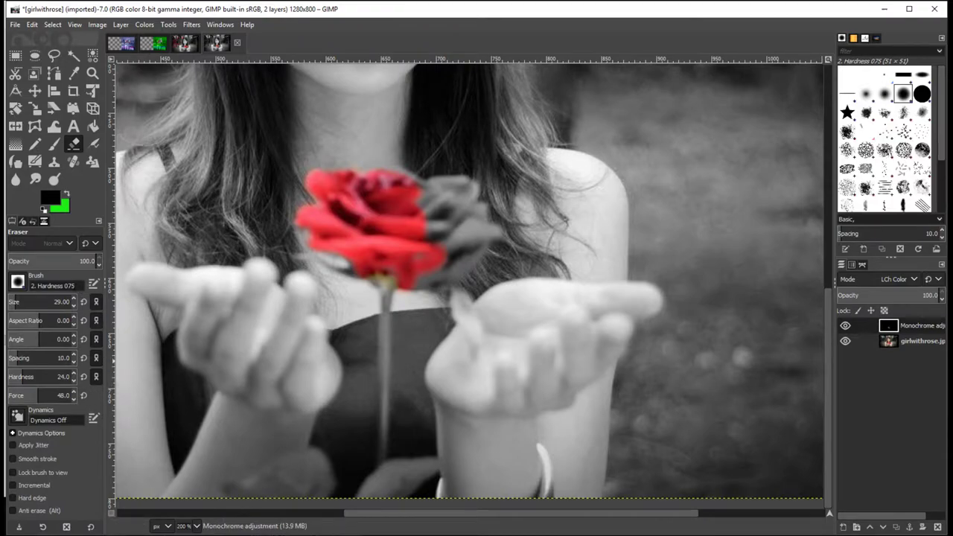
- Lower the Eraser opacity to 46.3 and partially erase the monochrome layer over the rose's right petals
{"action": "left_click_drag", "start_coordinate": [52, 261], "coordinate": [49, 260]}
{"action": "mouse_move", "coordinate": [471, 235]}
{"action": "left_mouse_down"}
{"action": "mouse_move", "coordinate": [462, 214]}
{"action": "mouse_move", "coordinate": [451, 221]}
{"action": "mouse_move", "coordinate": [439, 206]}
{"action": "mouse_move", "coordinate": [447, 206]}
{"action": "mouse_move", "coordinate": [468, 229]}
{"action": "mouse_move", "coordinate": [425, 231]}
{"action": "left_mouse_up"}
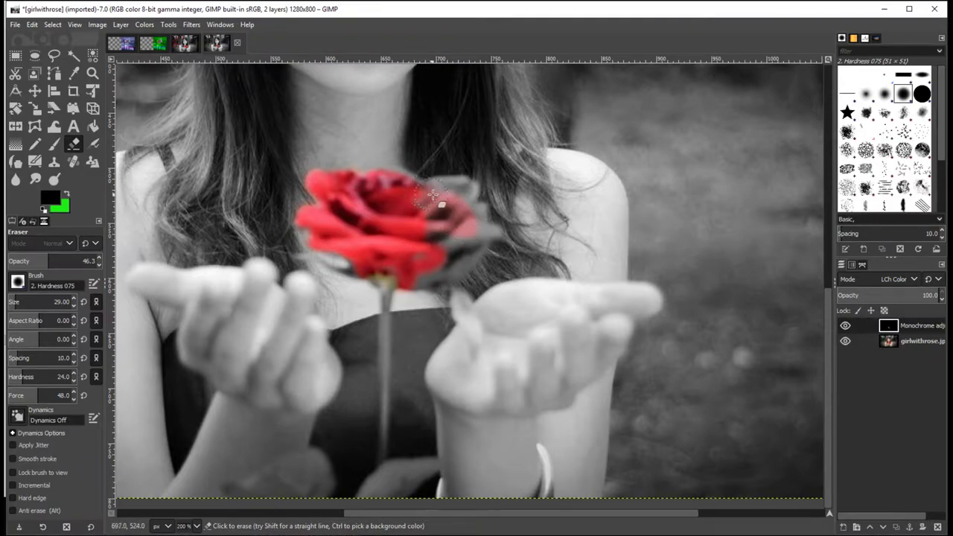
{"action": "mouse_move", "coordinate": [432, 195]}
{"action": "left_mouse_down"}
{"action": "mouse_move", "coordinate": [462, 200]}
{"action": "mouse_move", "coordinate": [459, 224]}
{"action": "mouse_move", "coordinate": [422, 276]}
{"action": "mouse_move", "coordinate": [461, 253]}
{"action": "left_mouse_up"}
{"action": "left_click_drag", "start_coordinate": [456, 213], "coordinate": [436, 203]}
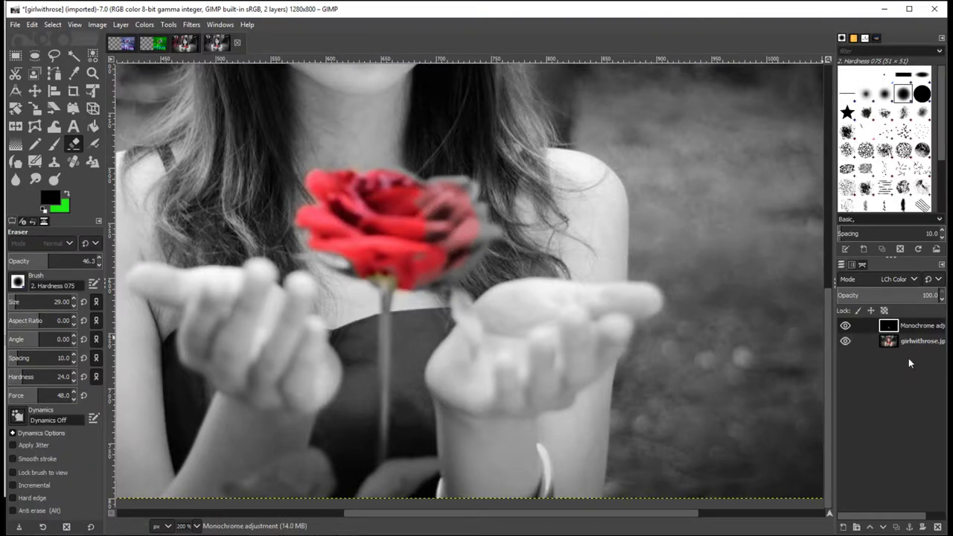
- Hide the girlwithrose.jpg layer to inspect the erased areas of the monochrome layer, and show it again
{"action": "left_click", "coordinate": [846, 342]}
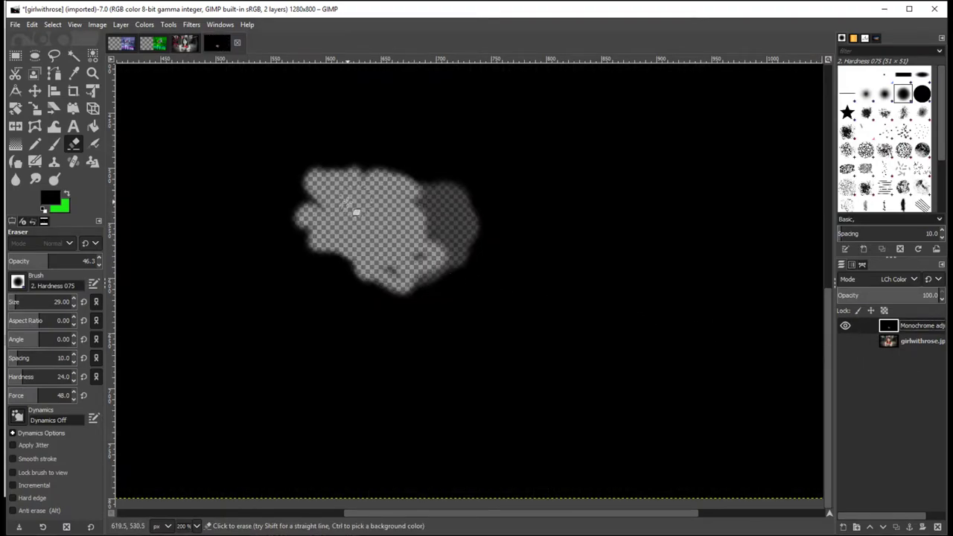
{"action": "mouse_move", "coordinate": [370, 206]}
{"action": "left_mouse_down"}
{"action": "mouse_move", "coordinate": [470, 243]}
{"action": "mouse_move", "coordinate": [440, 232]}
{"action": "left_mouse_up"}
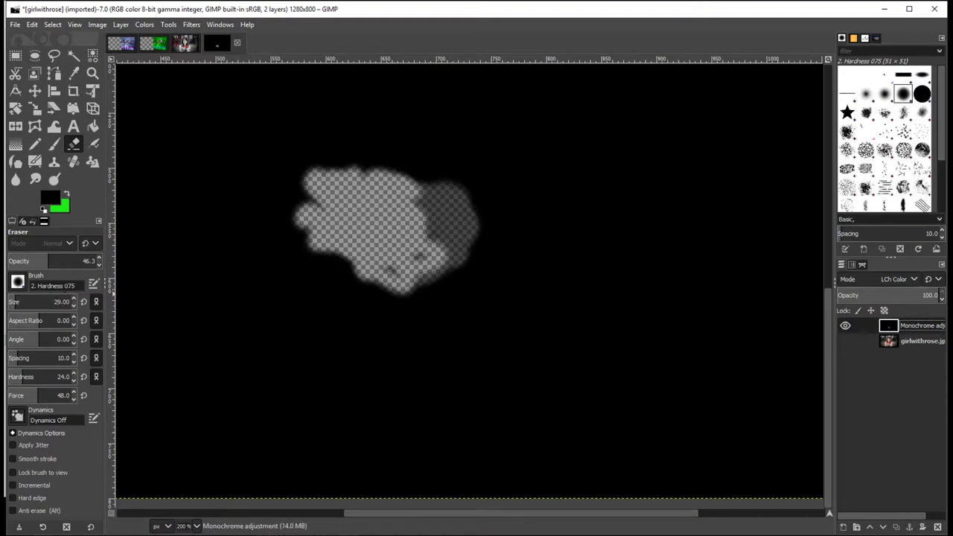
{"action": "mouse_move", "coordinate": [438, 221]}
{"action": "left_mouse_down"}
{"action": "mouse_move", "coordinate": [434, 251]}
{"action": "mouse_move", "coordinate": [435, 207]}
{"action": "mouse_move", "coordinate": [432, 241]}
{"action": "mouse_move", "coordinate": [414, 222]}
{"action": "mouse_move", "coordinate": [444, 233]}
{"action": "mouse_move", "coordinate": [413, 231]}
{"action": "mouse_move", "coordinate": [447, 209]}
{"action": "mouse_move", "coordinate": [466, 239]}
{"action": "mouse_move", "coordinate": [439, 241]}
{"action": "mouse_move", "coordinate": [449, 248]}
{"action": "mouse_move", "coordinate": [441, 257]}
{"action": "mouse_move", "coordinate": [359, 278]}
{"action": "left_mouse_up"}
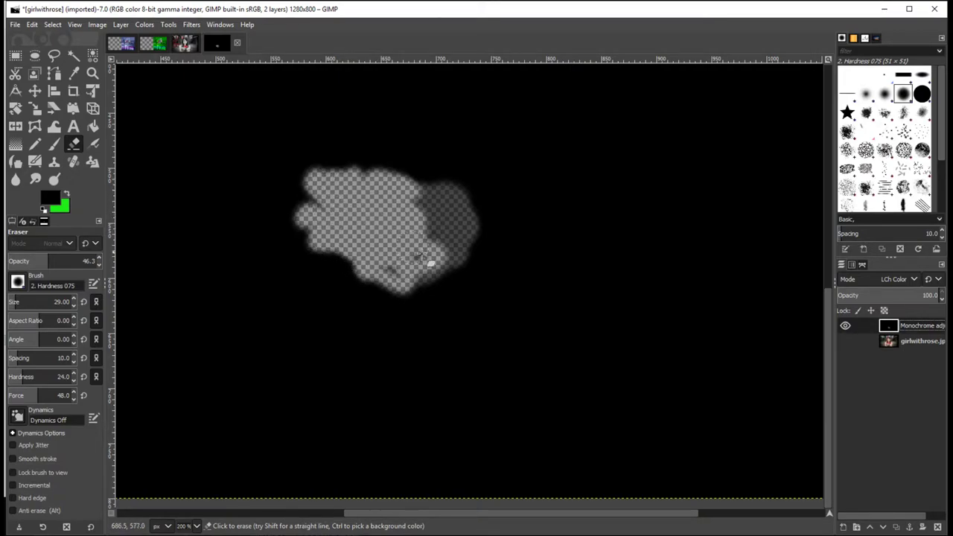
{"action": "left_click", "coordinate": [844, 340]}
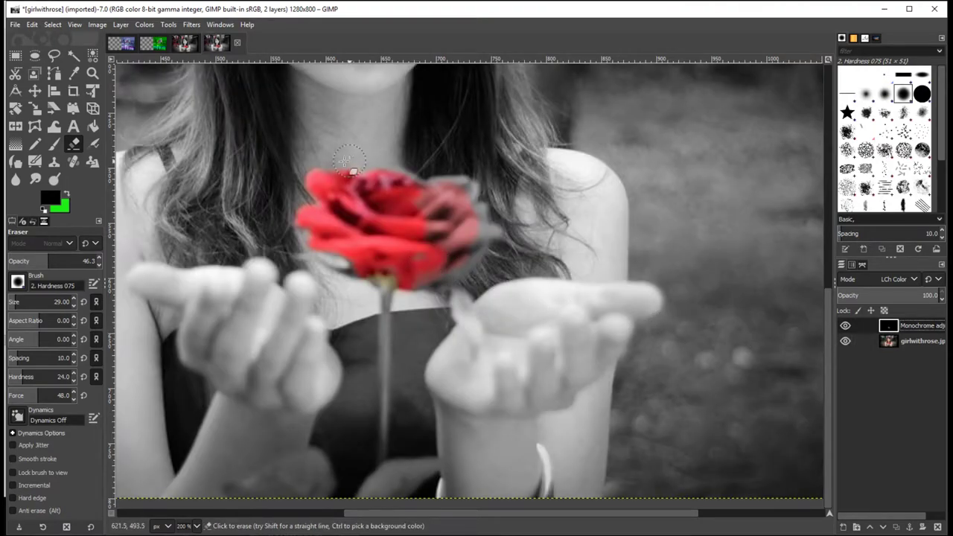
- Restore the Eraser opacity to 100 and erase the monochrome layer over the rose's remaining petals and edges
{"action": "left_click_drag", "start_coordinate": [67, 260], "coordinate": [99, 260]}
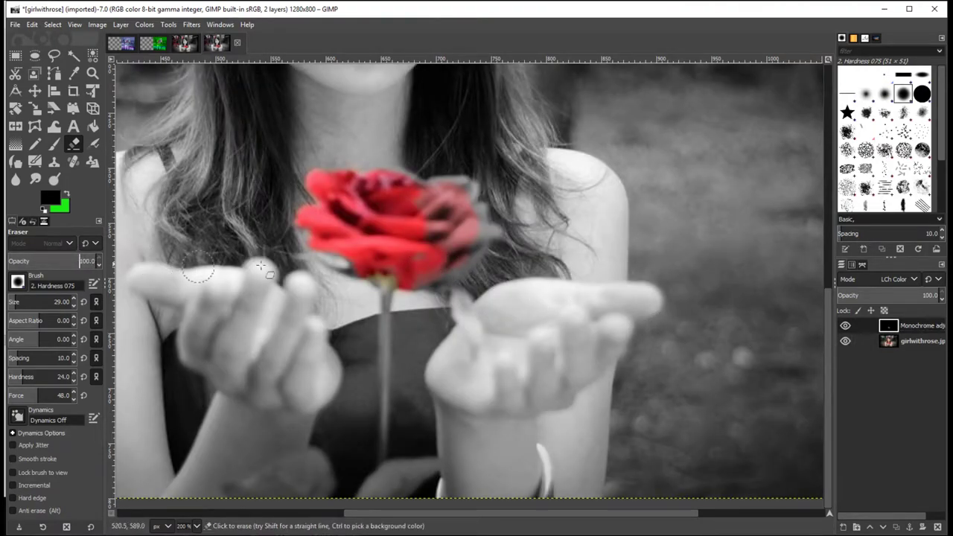
{"action": "mouse_move", "coordinate": [436, 237]}
{"action": "left_mouse_down"}
{"action": "mouse_move", "coordinate": [436, 192]}
{"action": "mouse_move", "coordinate": [459, 182]}
{"action": "mouse_move", "coordinate": [475, 189]}
{"action": "mouse_move", "coordinate": [477, 215]}
{"action": "mouse_move", "coordinate": [506, 244]}
{"action": "mouse_move", "coordinate": [473, 268]}
{"action": "mouse_move", "coordinate": [480, 240]}
{"action": "mouse_move", "coordinate": [430, 272]}
{"action": "mouse_move", "coordinate": [395, 253]}
{"action": "mouse_move", "coordinate": [368, 274]}
{"action": "mouse_move", "coordinate": [341, 264]}
{"action": "left_mouse_up"}
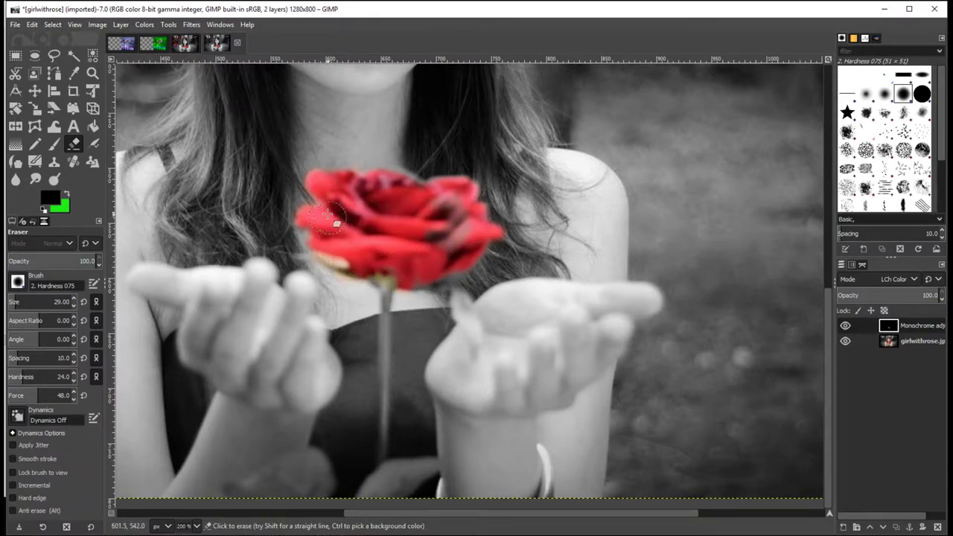
{"action": "mouse_move", "coordinate": [327, 214]}
{"action": "left_mouse_down"}
{"action": "mouse_move", "coordinate": [373, 181]}
{"action": "mouse_move", "coordinate": [424, 184]}
{"action": "mouse_move", "coordinate": [387, 230]}
{"action": "mouse_move", "coordinate": [384, 250]}
{"action": "mouse_move", "coordinate": [436, 233]}
{"action": "mouse_move", "coordinate": [451, 257]}
{"action": "mouse_move", "coordinate": [419, 279]}
{"action": "mouse_move", "coordinate": [452, 275]}
{"action": "mouse_move", "coordinate": [473, 232]}
{"action": "mouse_move", "coordinate": [439, 202]}
{"action": "mouse_move", "coordinate": [439, 188]}
{"action": "mouse_move", "coordinate": [455, 180]}
{"action": "mouse_move", "coordinate": [454, 192]}
{"action": "mouse_move", "coordinate": [380, 231]}
{"action": "mouse_move", "coordinate": [367, 254]}
{"action": "left_mouse_up"}
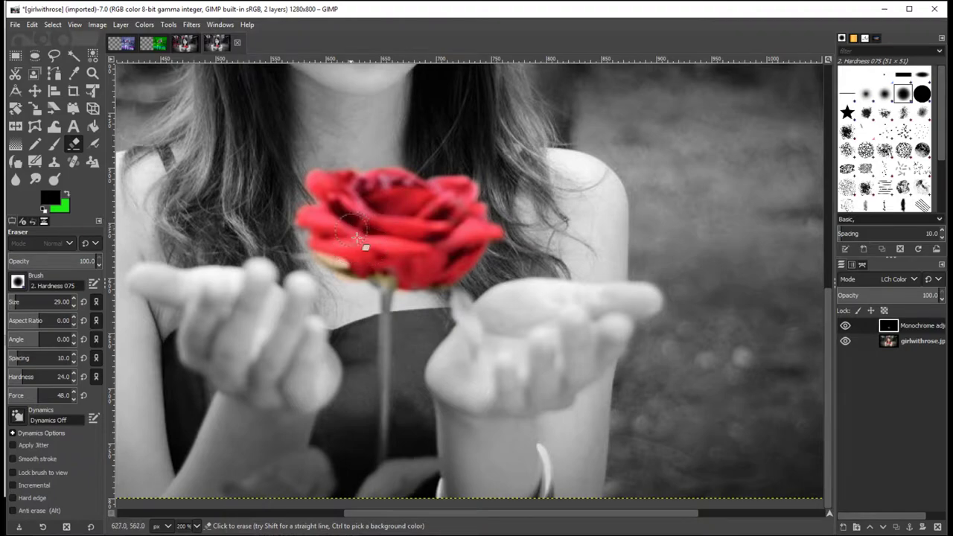
- Toggle the monochrome adjustment layer's visibility to compare the edited rose with the original photo
{"action": "left_click", "coordinate": [845, 325]}
{"action": "left_click", "coordinate": [845, 326]}
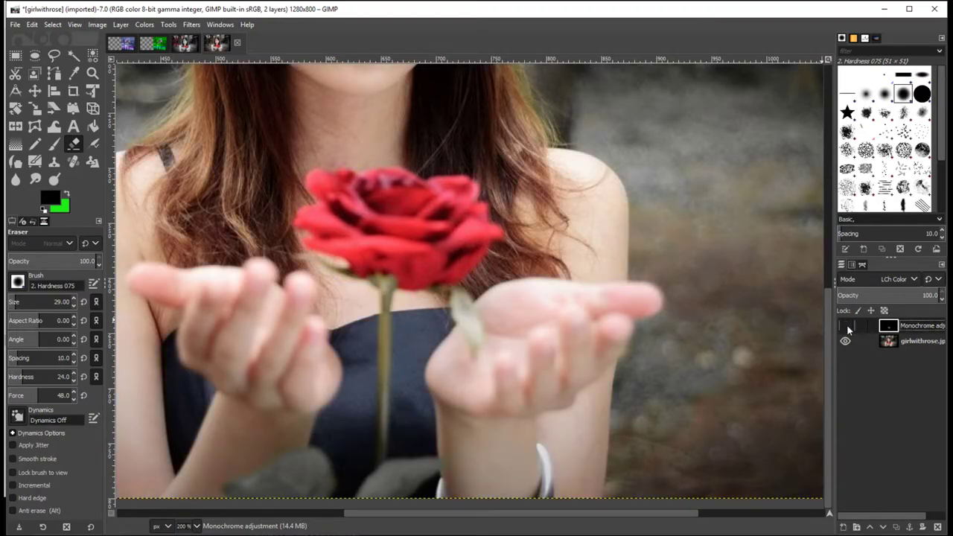
- Compare the image with and without the monochrome layer, and erase that layer over the rose's stem and drooping leaf
{"action": "left_click", "coordinate": [845, 326]}
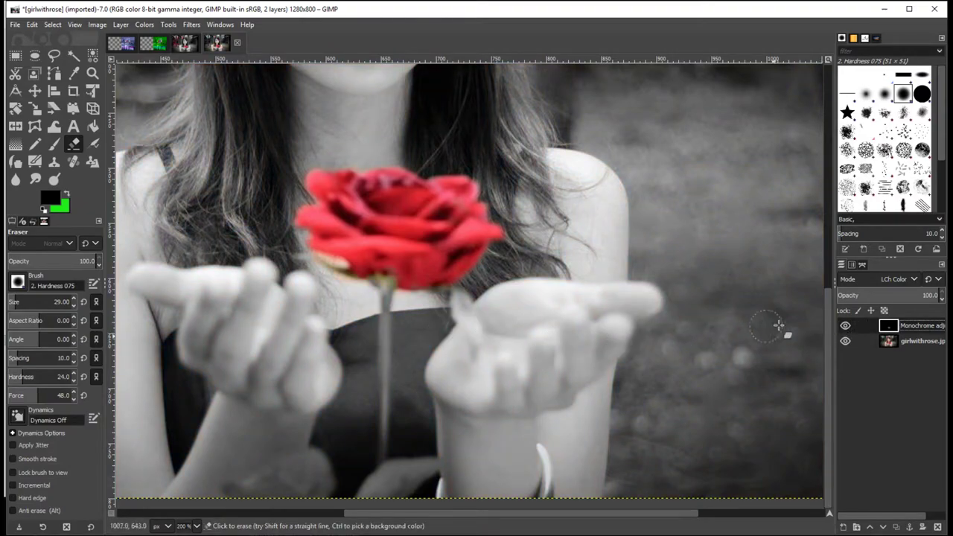
{"action": "left_click", "coordinate": [845, 325]}
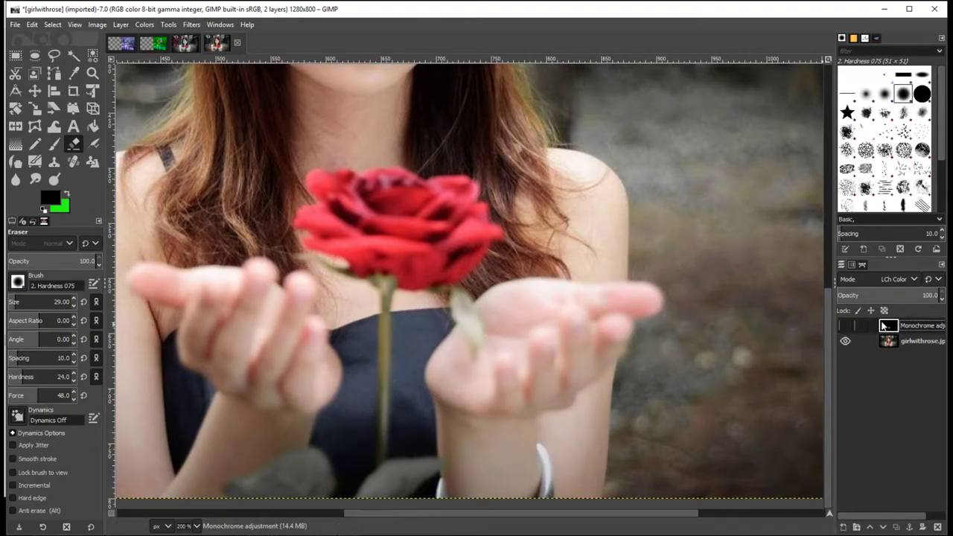
{"action": "left_click", "coordinate": [845, 326]}
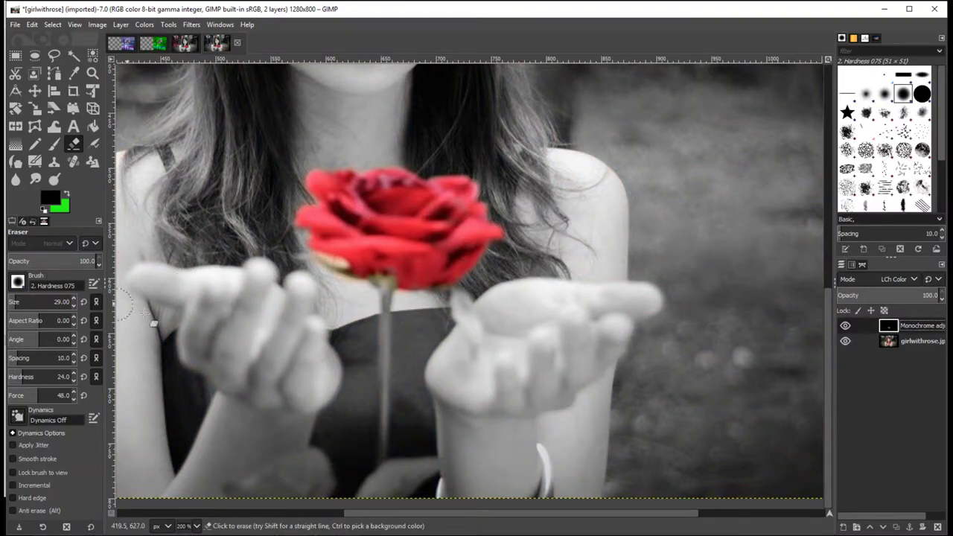
{"action": "mouse_move", "coordinate": [458, 328]}
{"action": "left_mouse_down"}
{"action": "mouse_move", "coordinate": [462, 313]}
{"action": "mouse_move", "coordinate": [464, 335]}
{"action": "mouse_move", "coordinate": [479, 341]}
{"action": "mouse_move", "coordinate": [457, 291]}
{"action": "mouse_move", "coordinate": [387, 451]}
{"action": "mouse_move", "coordinate": [397, 330]}
{"action": "mouse_move", "coordinate": [385, 333]}
{"action": "mouse_move", "coordinate": [390, 452]}
{"action": "mouse_move", "coordinate": [385, 286]}
{"action": "left_mouse_up"}
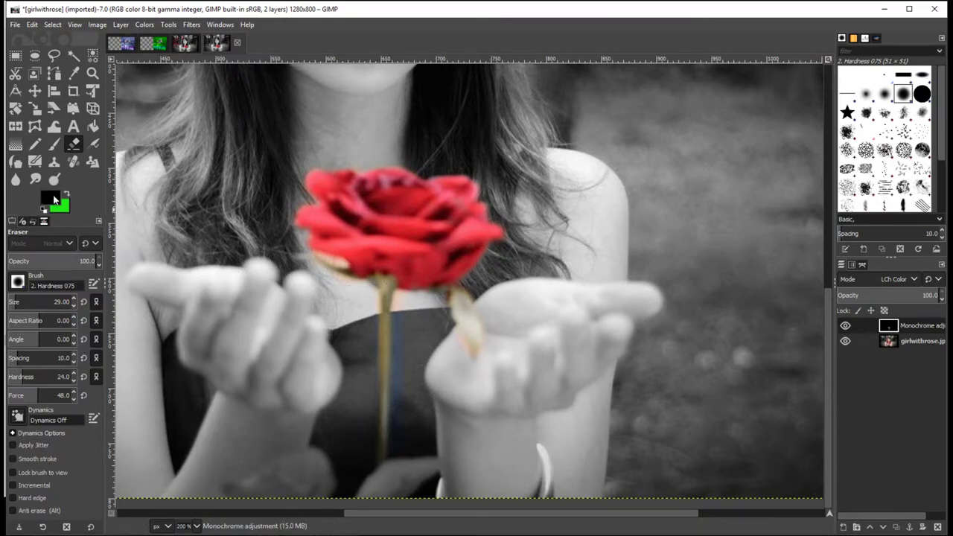
- Paint black on the monochrome layer beside the rose's stem to remove the stray color, and reduce the brush size to 8
{"action": "left_click", "coordinate": [53, 144]}
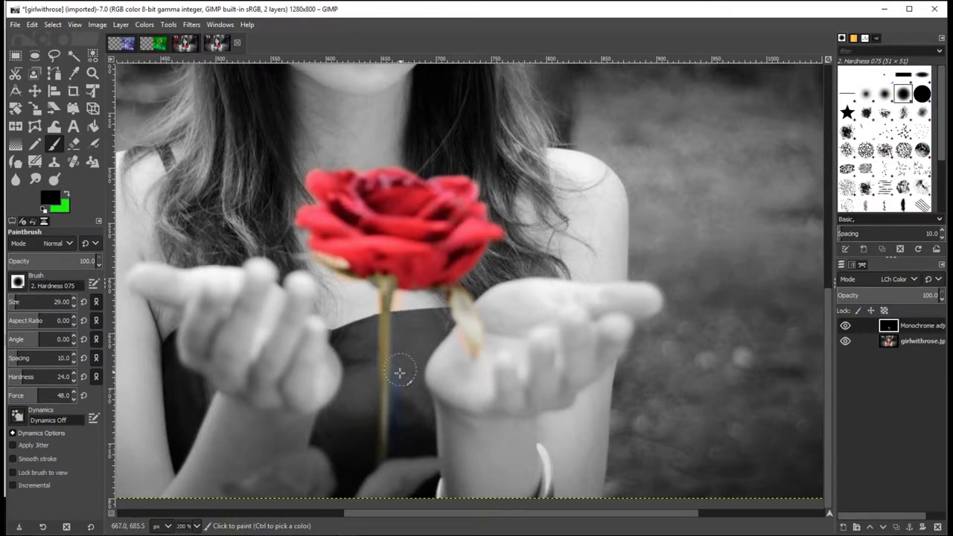
{"action": "mouse_move", "coordinate": [400, 372]}
{"action": "left_mouse_down"}
{"action": "mouse_move", "coordinate": [398, 413]}
{"action": "mouse_move", "coordinate": [400, 389]}
{"action": "left_mouse_up"}
{"action": "left_click_drag", "start_coordinate": [400, 327], "coordinate": [373, 378]}
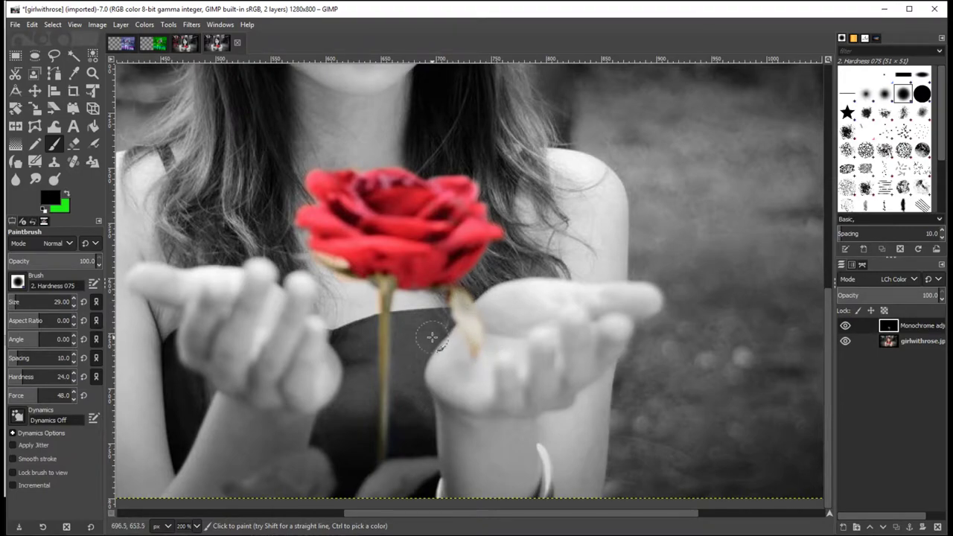
{"action": "scroll", "coordinate": [413, 292], "scroll_direction": "up", "scroll_amount": 5, "text": "ctrl"}
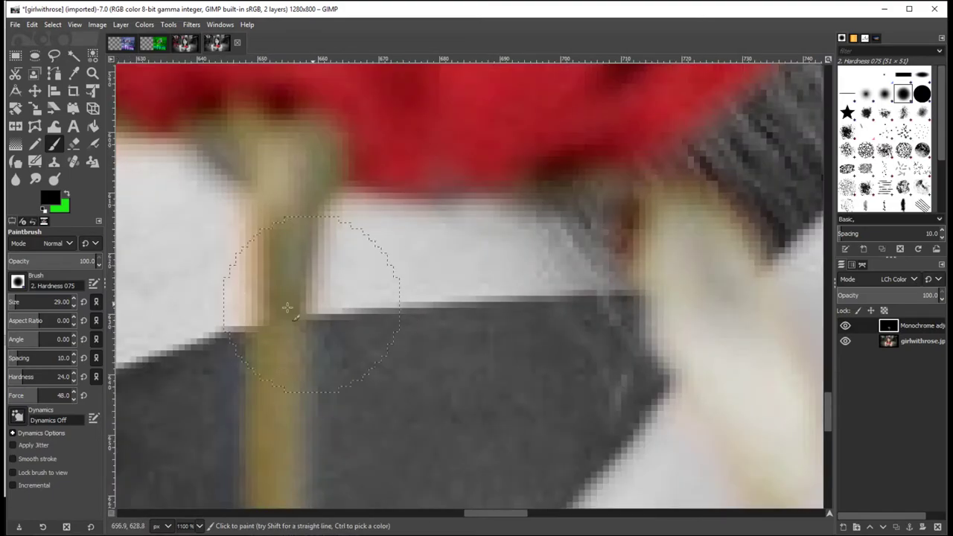
{"action": "left_click", "coordinate": [15, 299]}
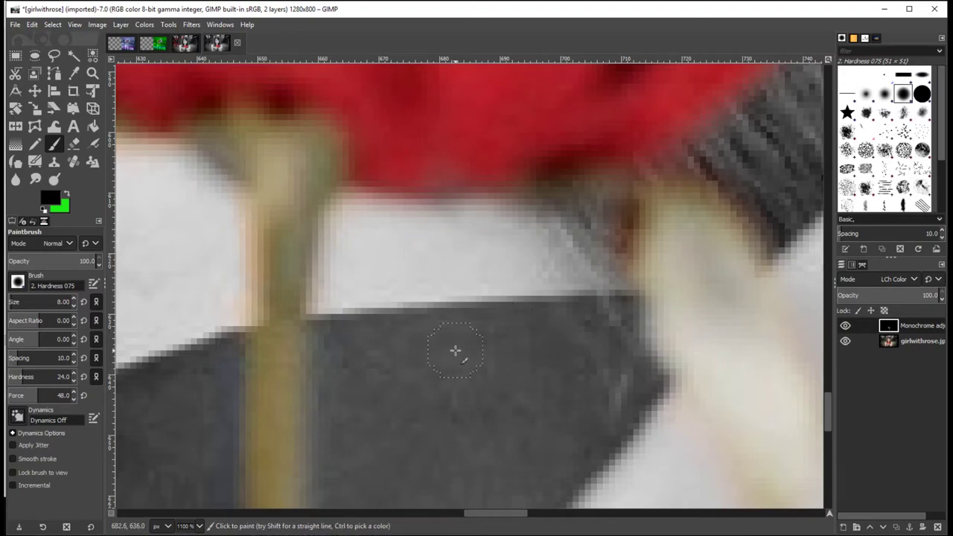
{"action": "scroll", "coordinate": [455, 350], "scroll_direction": "down", "scroll_amount": 4}
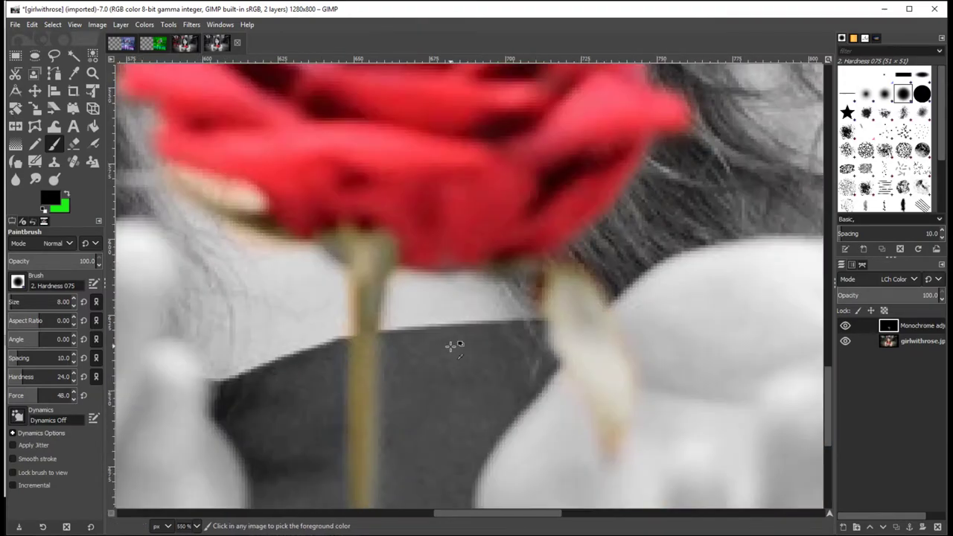
{"action": "scroll", "coordinate": [455, 350], "scroll_direction": "down", "scroll_amount": 2}
{"action": "scroll", "coordinate": [546, 337], "scroll_direction": "up", "scroll_amount": 1}
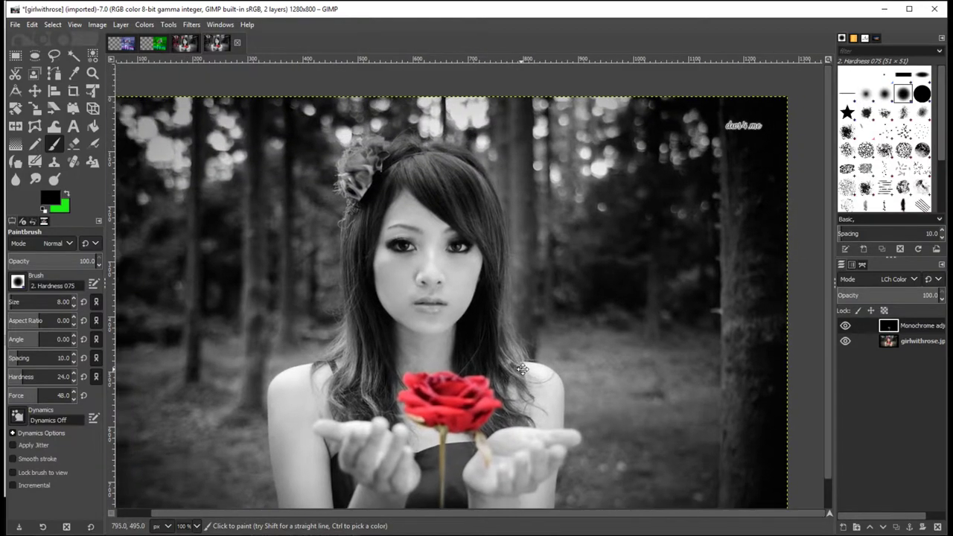
{"action": "scroll", "coordinate": [546, 336], "scroll_direction": "up", "scroll_amount": 1}
{"action": "scroll", "coordinate": [546, 336], "scroll_direction": "right", "scroll_amount": 1}
{"action": "scroll", "coordinate": [491, 313], "scroll_direction": "down", "scroll_amount": 1}
{"action": "scroll", "coordinate": [491, 312], "scroll_direction": "left", "scroll_amount": 1}
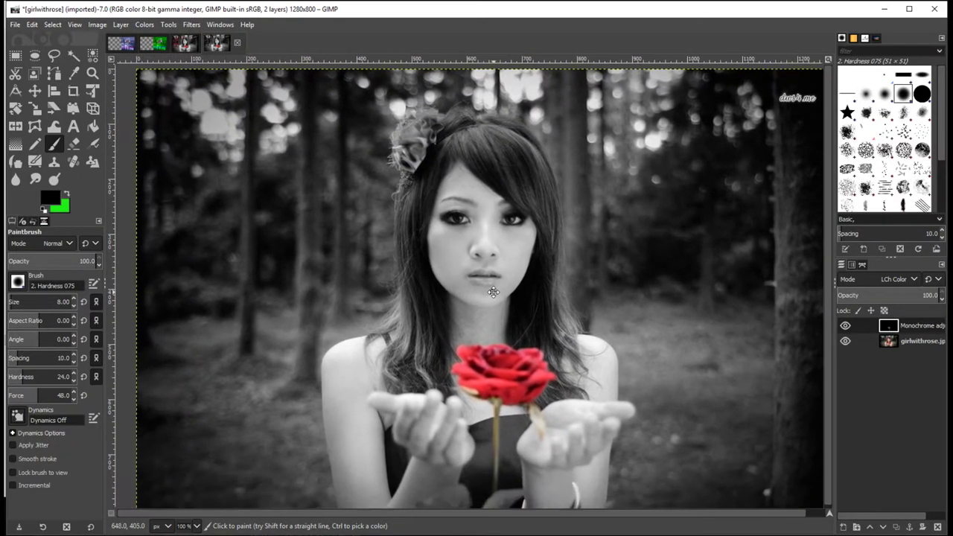
- Set the Eraser size to 40 and erase the monochrome layer over the flower in the woman's hair
{"action": "left_click", "coordinate": [73, 143]}
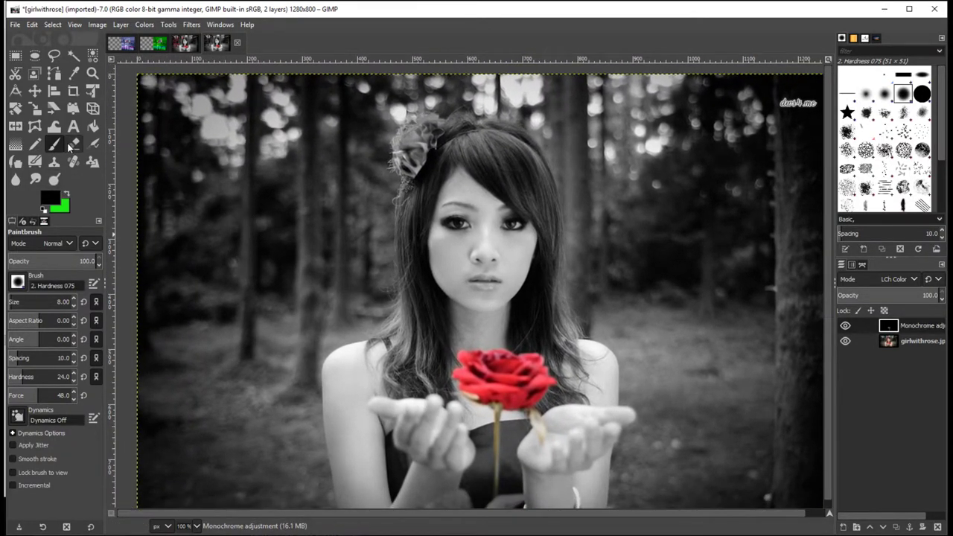
{"action": "scroll", "coordinate": [444, 151], "scroll_direction": "up", "scroll_amount": 3}
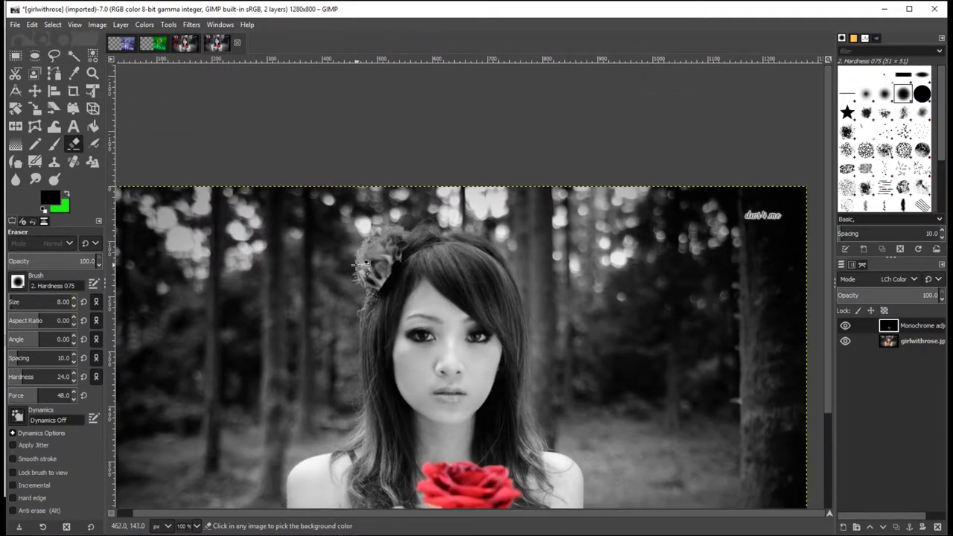
{"action": "scroll", "coordinate": [359, 283], "scroll_direction": "right", "scroll_amount": 2}
{"action": "scroll", "coordinate": [359, 283], "scroll_direction": "up", "scroll_amount": 1}
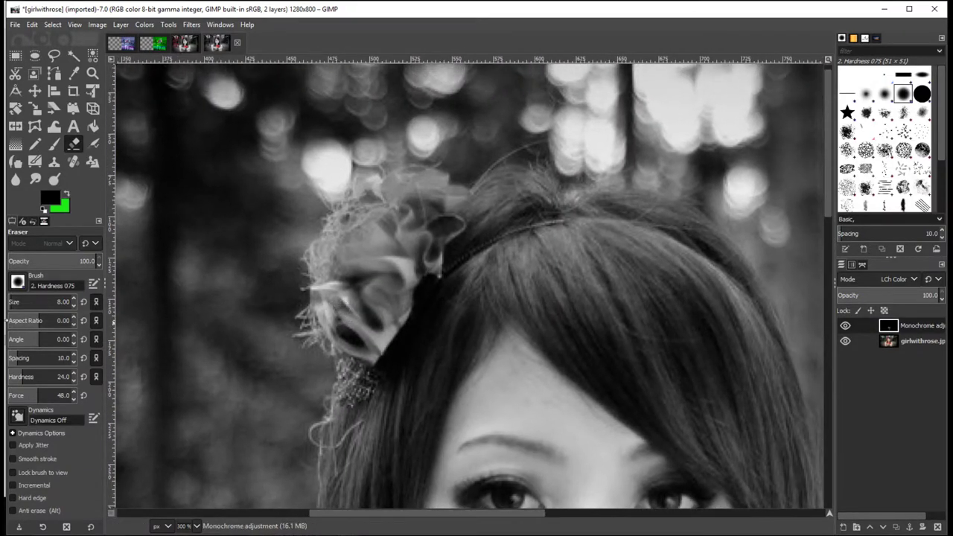
{"action": "left_click", "coordinate": [15, 300]}
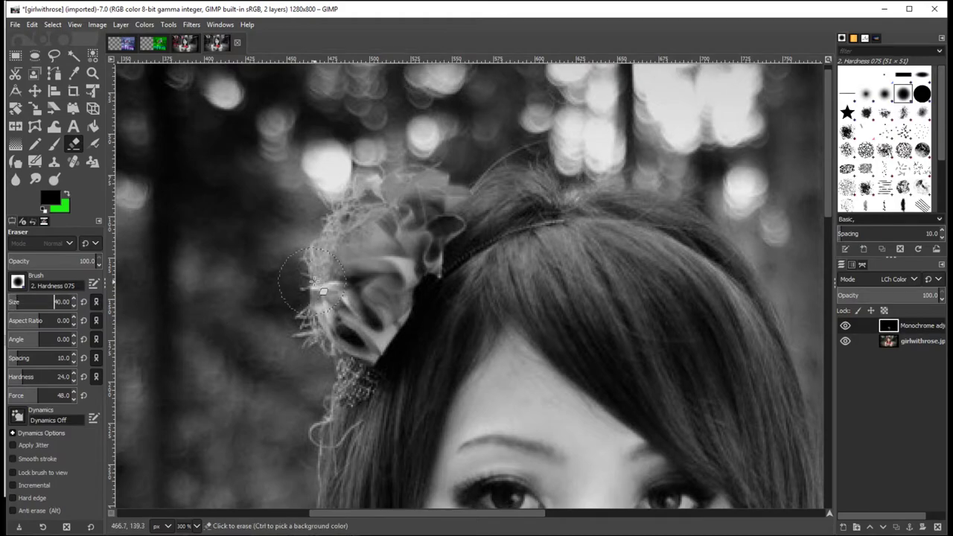
{"action": "mouse_move", "coordinate": [335, 259]}
{"action": "left_mouse_down"}
{"action": "mouse_move", "coordinate": [362, 256]}
{"action": "mouse_move", "coordinate": [350, 265]}
{"action": "mouse_move", "coordinate": [375, 223]}
{"action": "mouse_move", "coordinate": [432, 182]}
{"action": "mouse_move", "coordinate": [430, 223]}
{"action": "mouse_move", "coordinate": [441, 205]}
{"action": "mouse_move", "coordinate": [431, 268]}
{"action": "mouse_move", "coordinate": [382, 280]}
{"action": "mouse_move", "coordinate": [370, 309]}
{"action": "mouse_move", "coordinate": [331, 324]}
{"action": "mouse_move", "coordinate": [351, 350]}
{"action": "mouse_move", "coordinate": [372, 350]}
{"action": "mouse_move", "coordinate": [377, 300]}
{"action": "mouse_move", "coordinate": [327, 323]}
{"action": "mouse_move", "coordinate": [326, 282]}
{"action": "mouse_move", "coordinate": [313, 277]}
{"action": "mouse_move", "coordinate": [360, 191]}
{"action": "mouse_move", "coordinate": [447, 198]}
{"action": "mouse_move", "coordinate": [435, 246]}
{"action": "mouse_move", "coordinate": [427, 231]}
{"action": "mouse_move", "coordinate": [350, 328]}
{"action": "mouse_move", "coordinate": [357, 380]}
{"action": "mouse_move", "coordinate": [370, 266]}
{"action": "mouse_move", "coordinate": [347, 287]}
{"action": "mouse_move", "coordinate": [388, 253]}
{"action": "mouse_move", "coordinate": [395, 261]}
{"action": "left_mouse_up"}
{"action": "scroll", "coordinate": [552, 414], "scroll_direction": "down", "scroll_amount": 5}
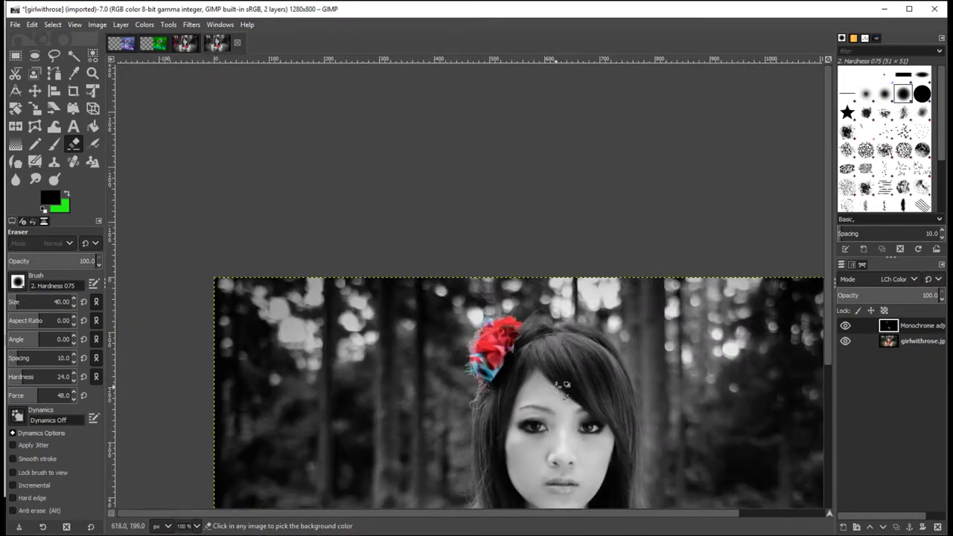
{"action": "scroll", "coordinate": [617, 355], "scroll_direction": "up", "scroll_amount": 3}
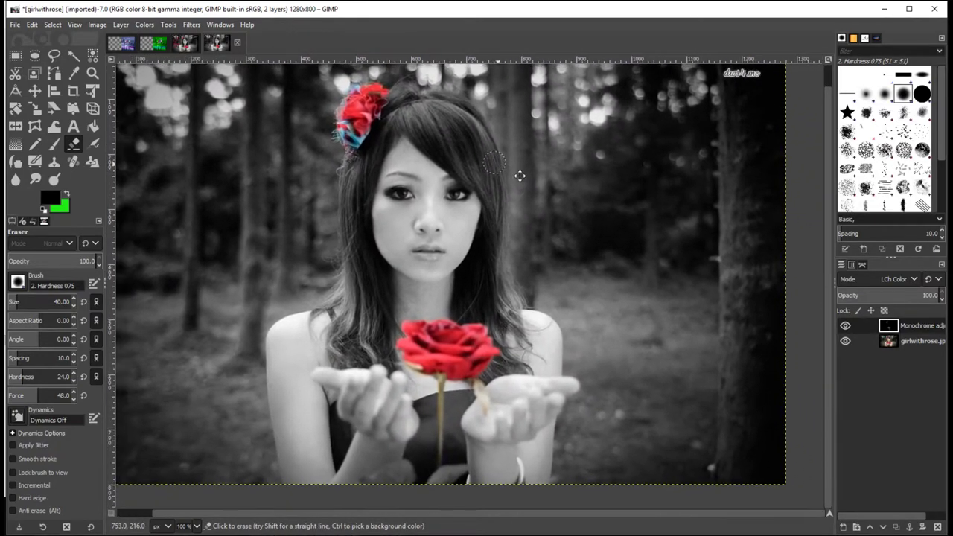
{"action": "left_click_drag", "start_coordinate": [519, 176], "coordinate": [540, 183]}
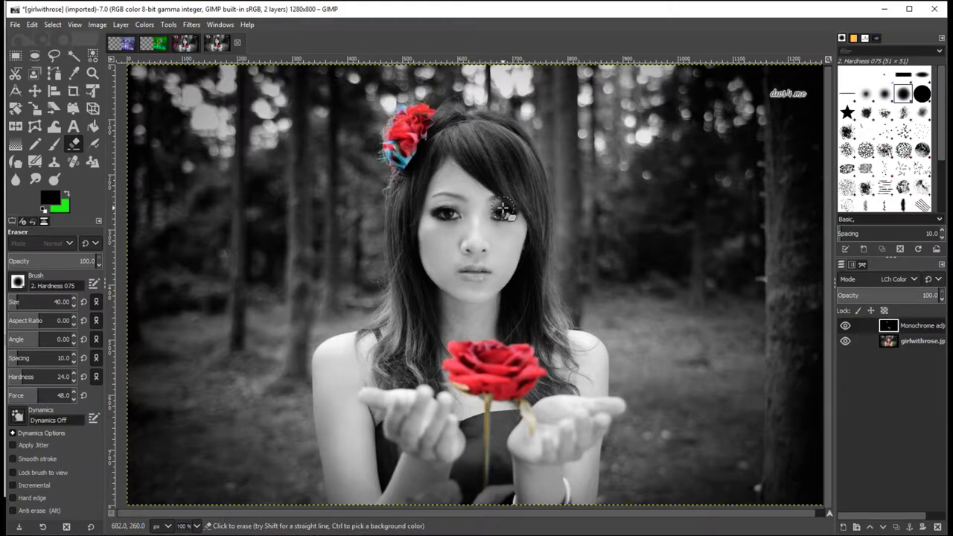
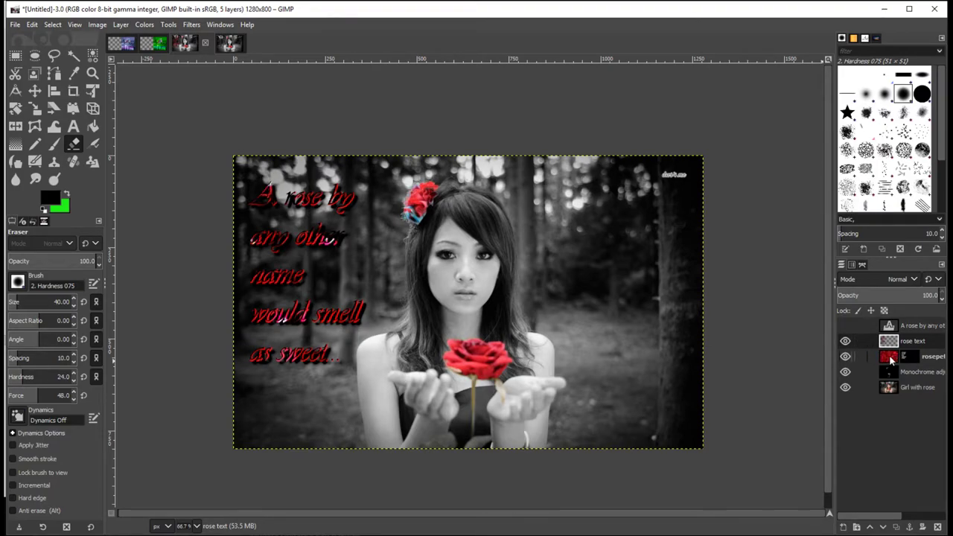
- Examine the rose text and rosepetals layers in the finished composition by toggling visibility and selecting the petals mask, and return to the girlwithrose image
{"action": "left_click", "coordinate": [845, 341]}
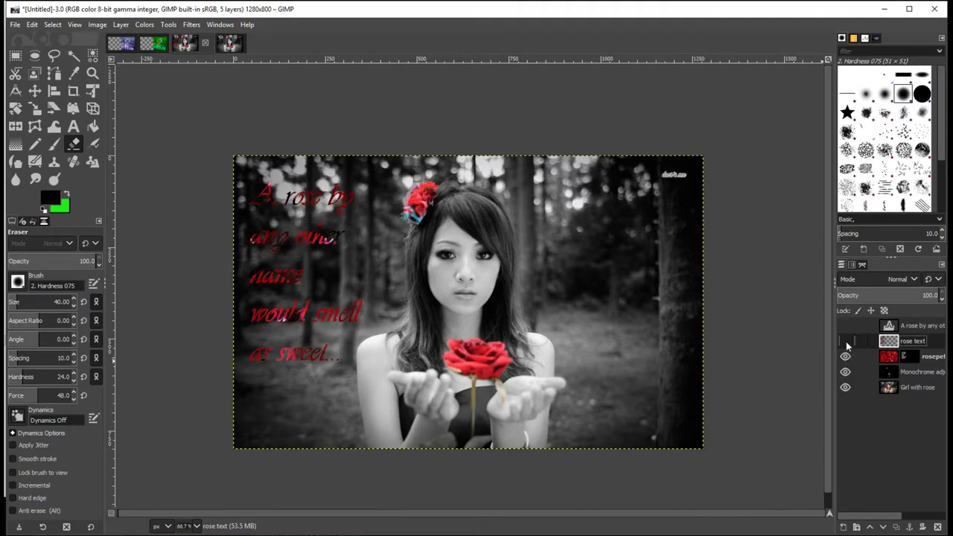
{"action": "left_click", "coordinate": [845, 342]}
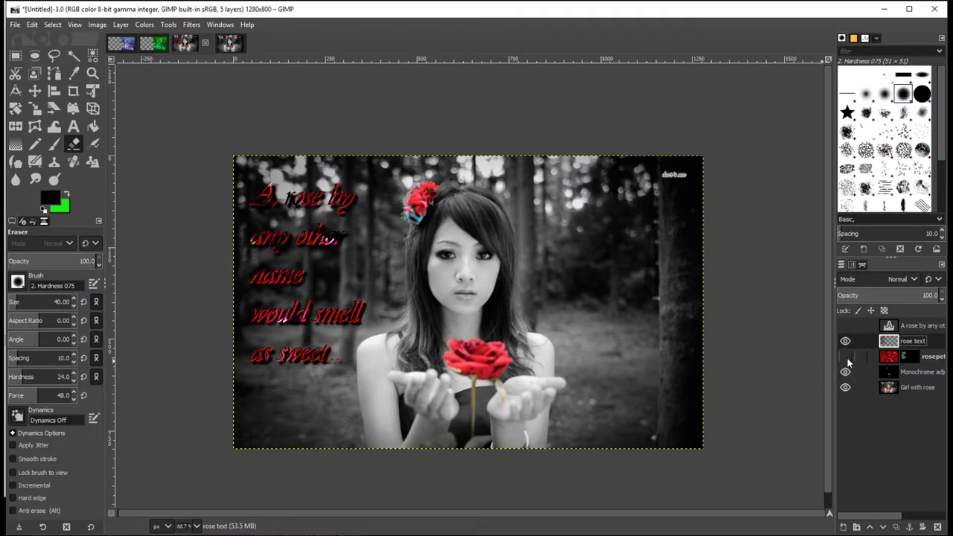
{"action": "left_click", "coordinate": [913, 359]}
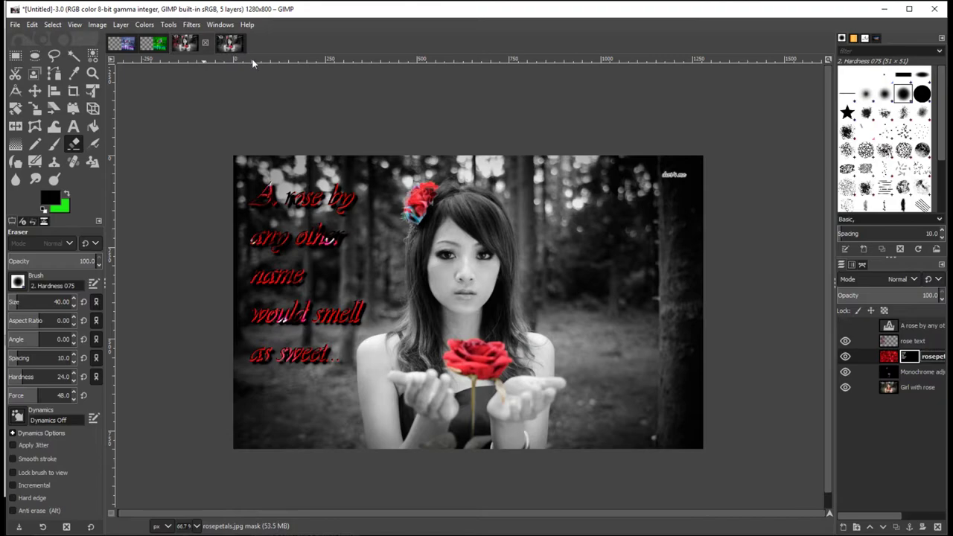
{"action": "left_click", "coordinate": [227, 43]}
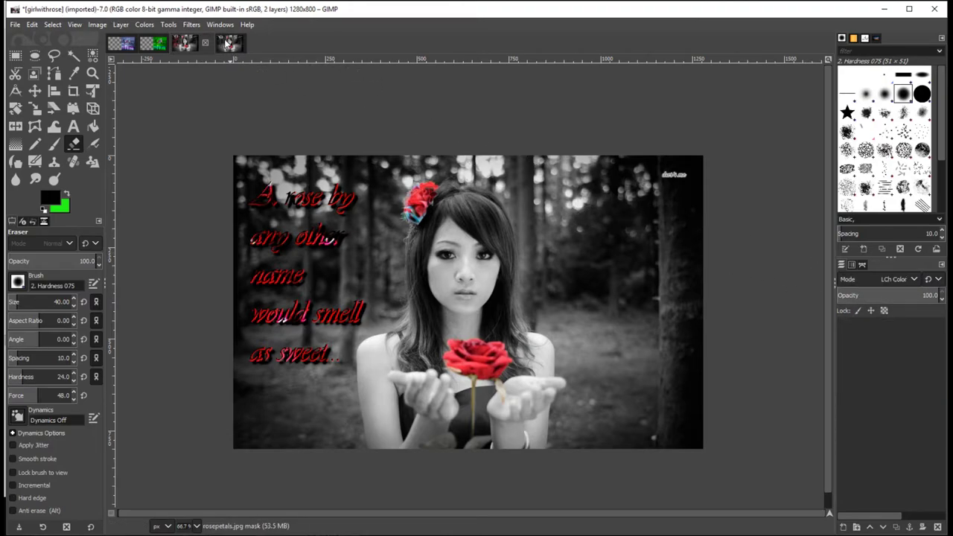
- Add rosepetals.jpg from the GIMP tutorial folder to the girlwithrose image as a new layer
{"action": "key", "text": "alt+Tab"}
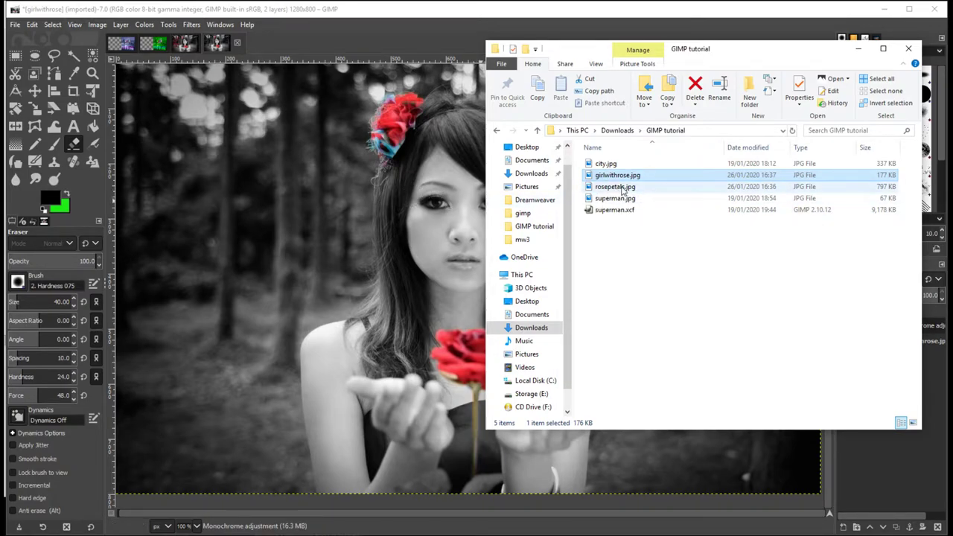
{"action": "left_click", "coordinate": [610, 188]}
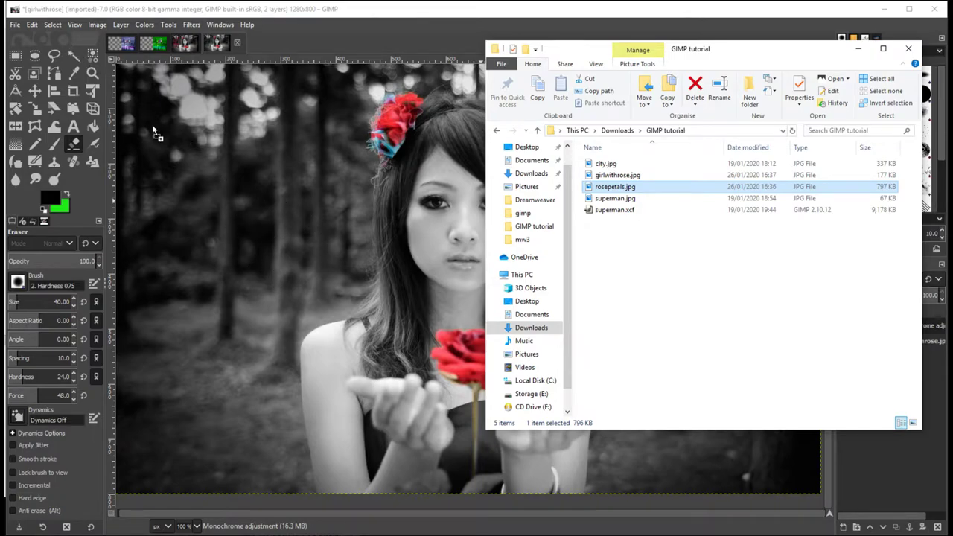
{"action": "left_click_drag", "start_coordinate": [342, 269], "coordinate": [340, 266]}
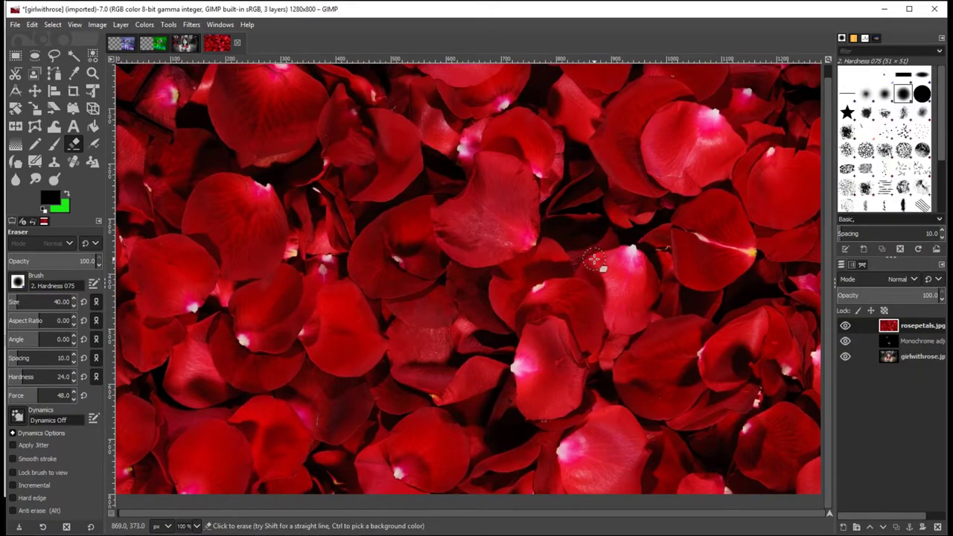
- Rename the rosepetals.jpg layer to rosepetals
{"action": "double_click", "coordinate": [923, 327]}
{"action": "key", "text": "Return"}
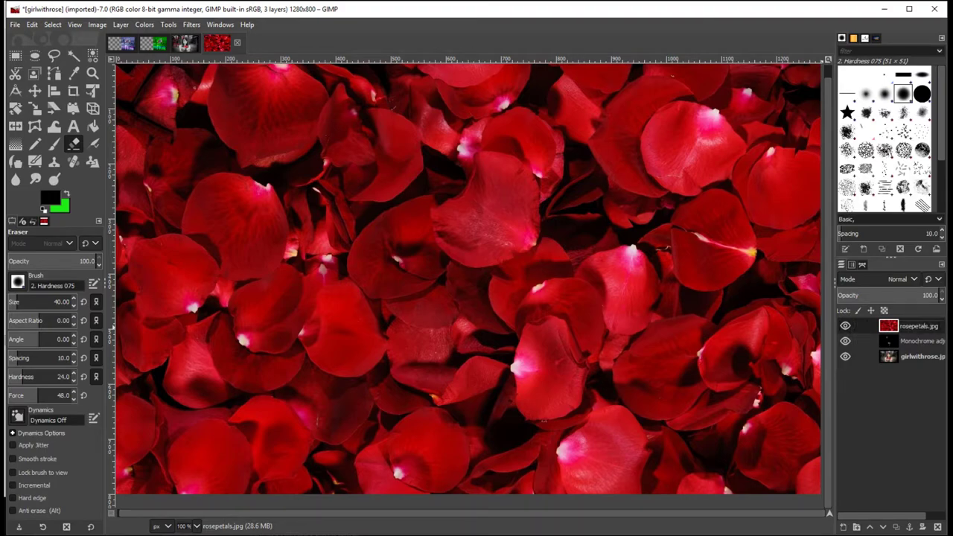
{"action": "key", "text": "BackSpace"}
{"action": "key", "text": "BackSpace"}
{"action": "key", "text": "BackSpace"}
{"action": "key", "text": "BackSpace"}
{"action": "key", "text": "Return"}
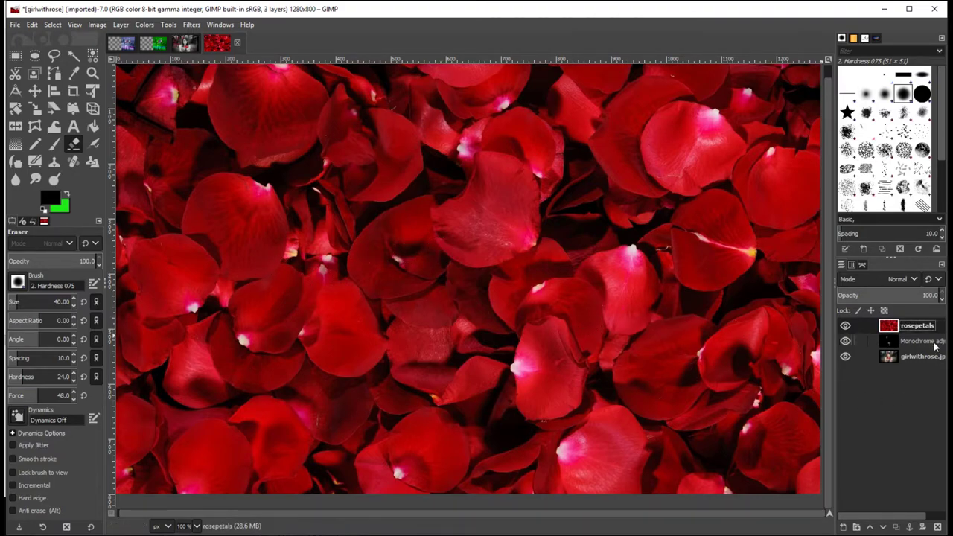
- Hide the rosepetals layer so the portrait underneath shows
{"action": "left_click", "coordinate": [845, 325]}
{"action": "left_click", "coordinate": [845, 325]}
{"action": "left_click", "coordinate": [845, 325]}
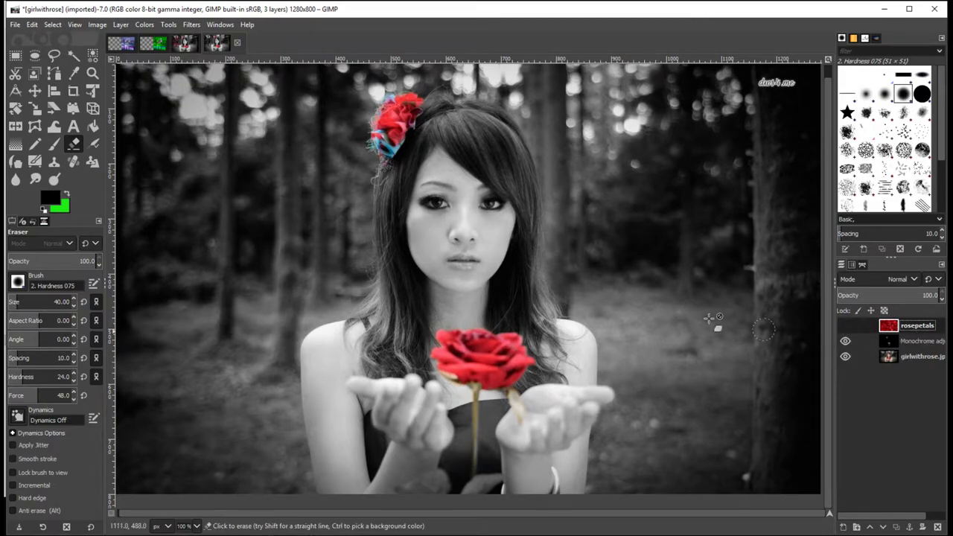
- Create a tall text box beside the woman and enter "A rose by any other name wo" in black Vivaldi Italic Condensed
{"action": "left_click", "coordinate": [74, 128]}
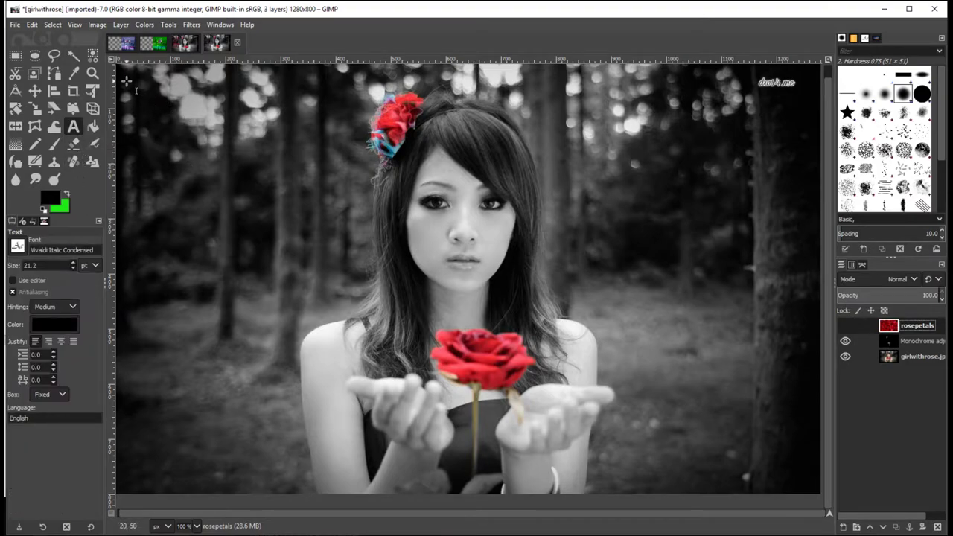
{"action": "left_click_drag", "start_coordinate": [127, 80], "coordinate": [339, 421]}
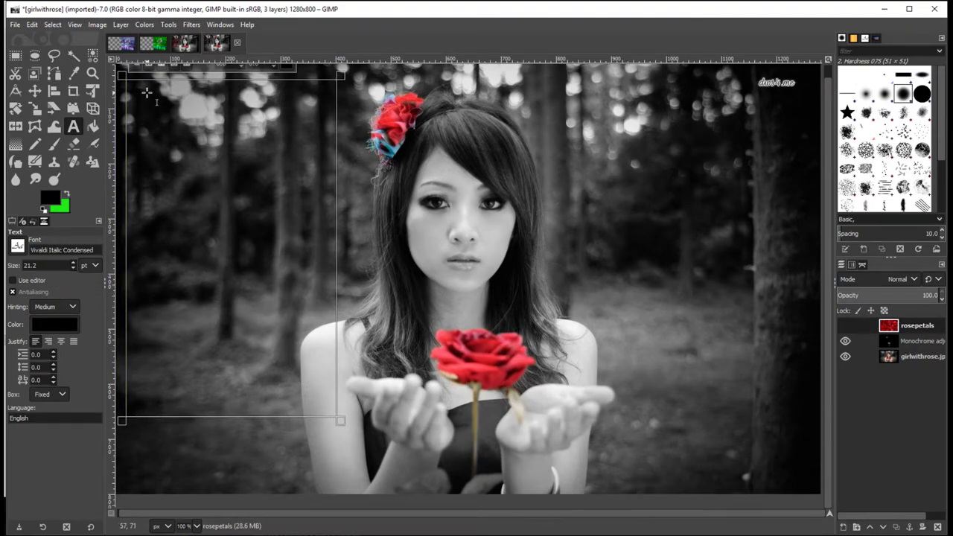
{"action": "type", "text": "A ro"}
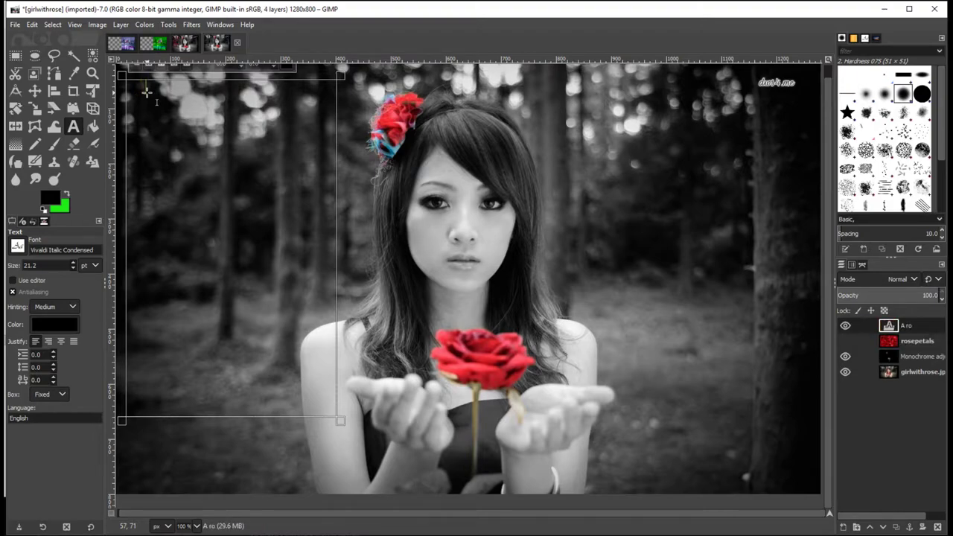
{"action": "type", "text": "se by any other nea"}
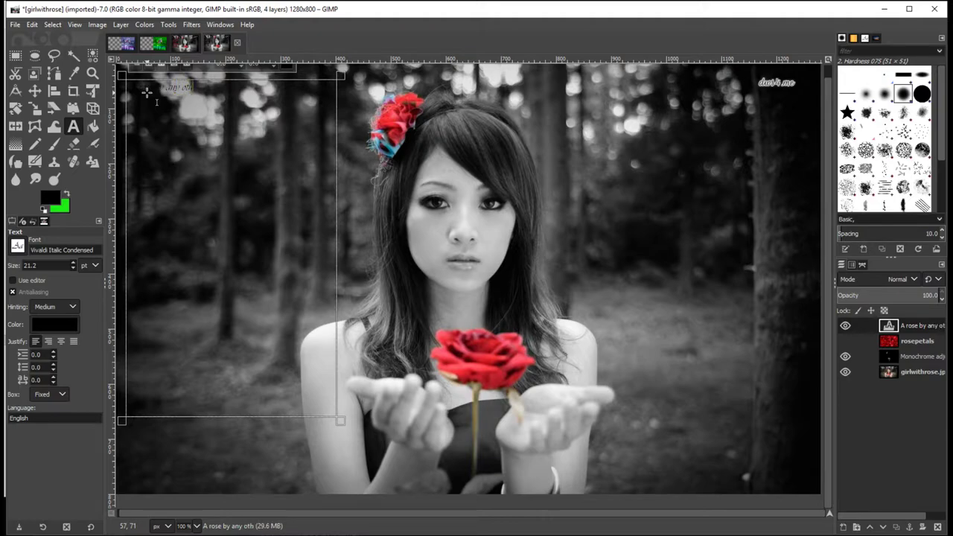
{"action": "key", "text": "BackSpace"}
{"action": "key", "text": "BackSpace"}
{"action": "type", "text": "ame woy"}
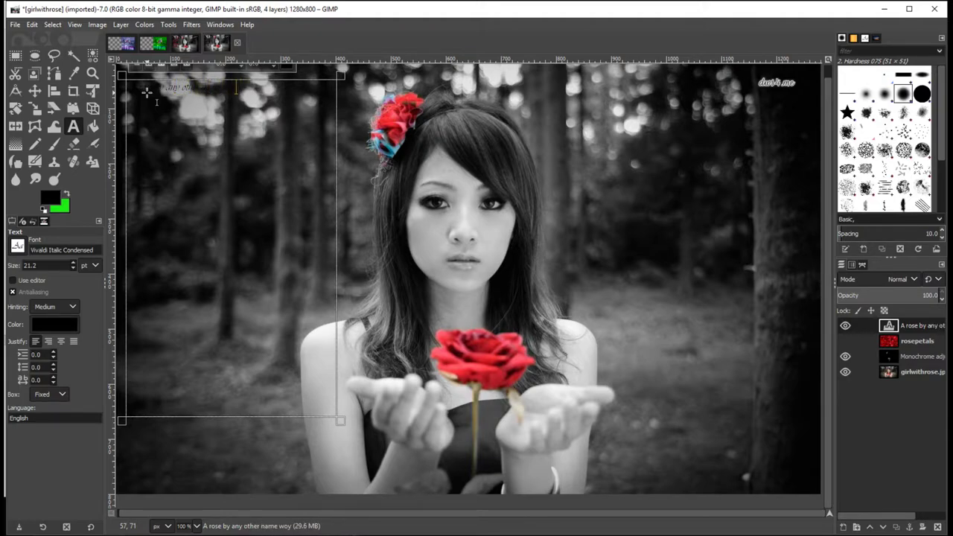
{"action": "key", "text": "BackSpace"}
- Hide the monochrome adjustment and girlwithrose.jpg layers so the black text can be read
{"action": "left_click", "coordinate": [845, 356]}
{"action": "left_click", "coordinate": [845, 371]}
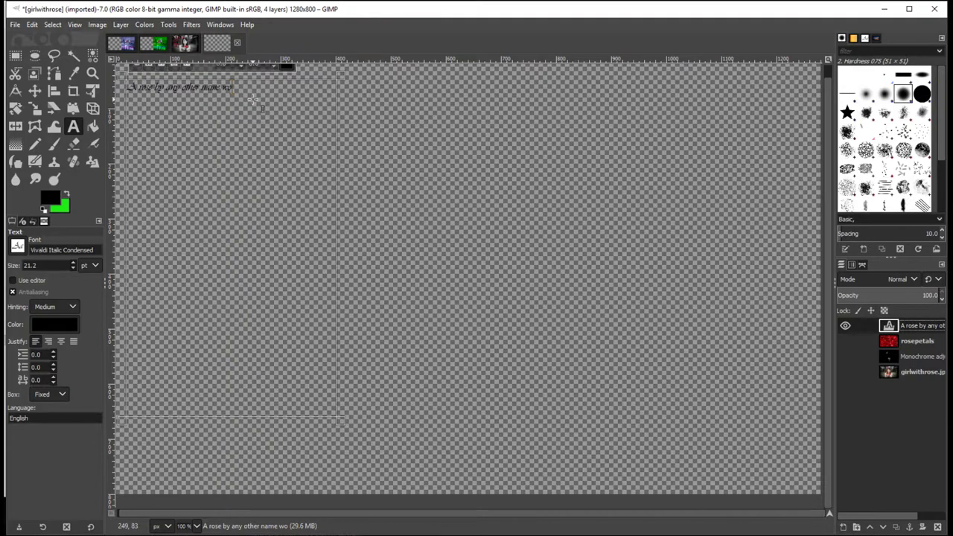
- Complete the quote in the text box so it reads "A rose by any other name woould smell as sweet"
{"action": "key", "text": "u"}
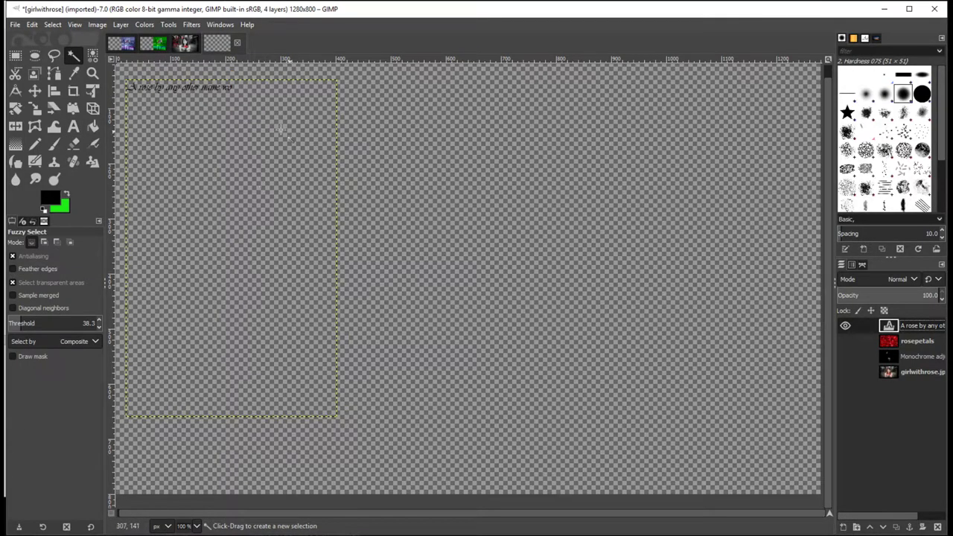
{"action": "left_click", "coordinate": [233, 87]}
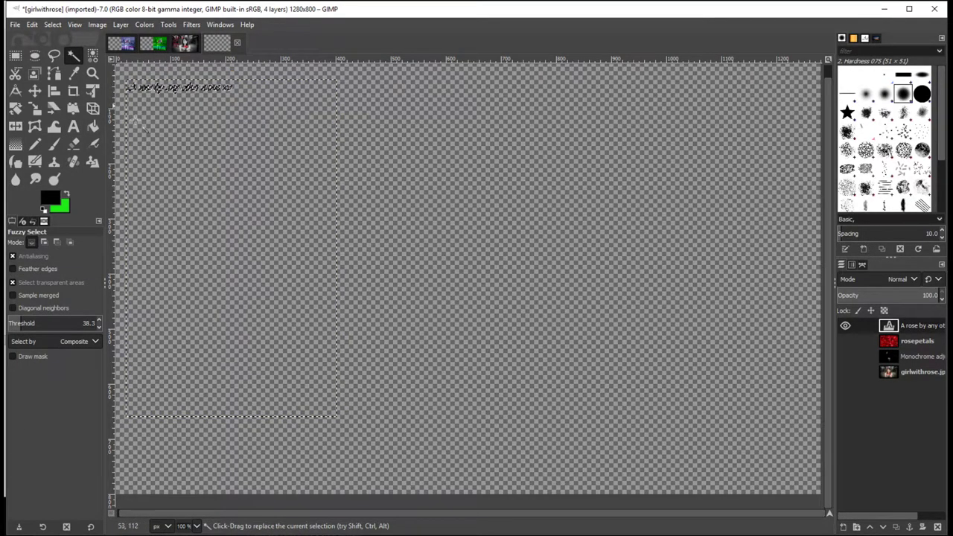
{"action": "left_click", "coordinate": [75, 127]}
{"action": "left_click", "coordinate": [245, 102]}
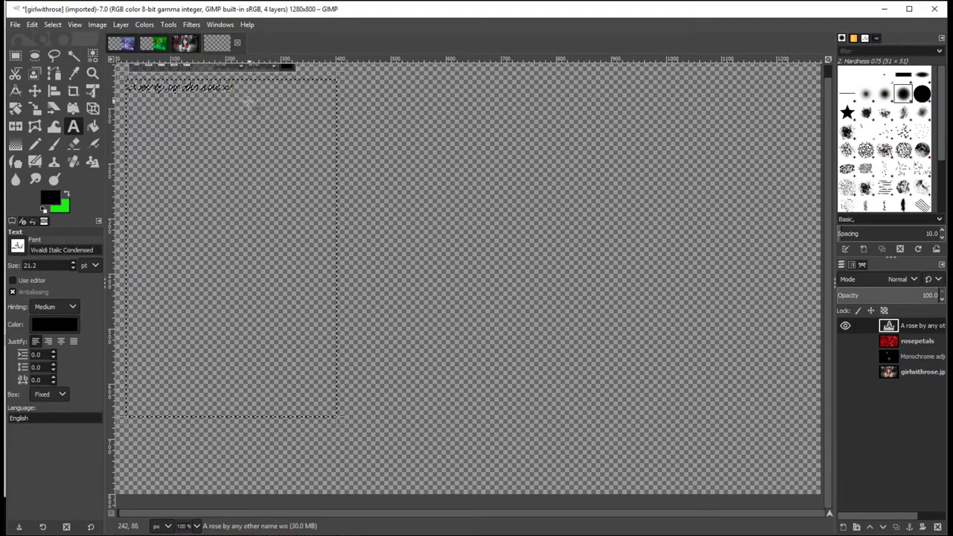
{"action": "type", "text": "uld smell as swe"}
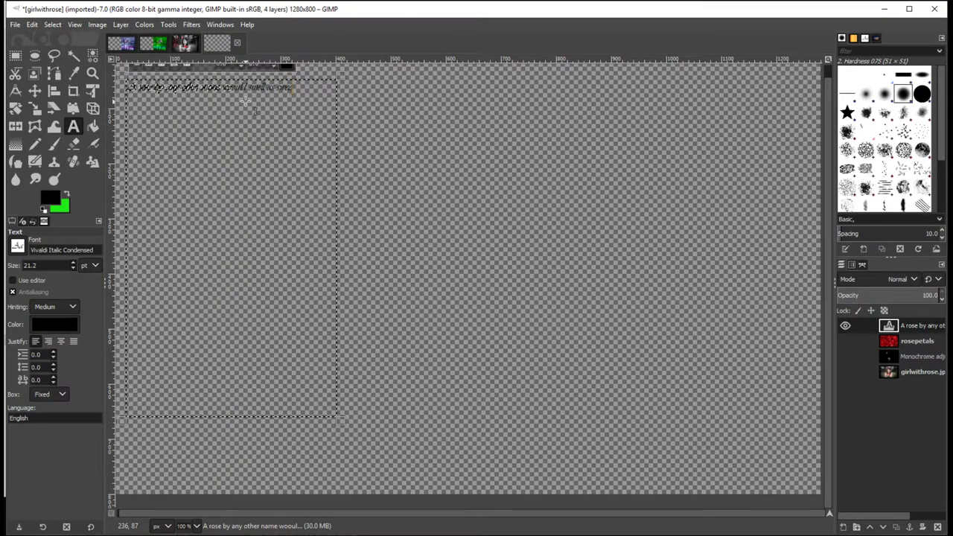
{"action": "type", "text": "et"}
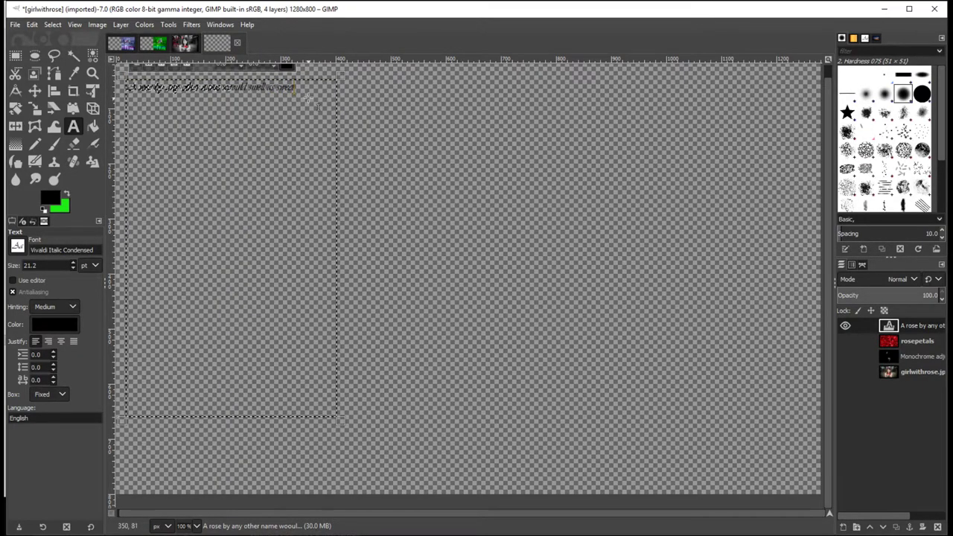
- Select the whole quote and enlarge its font size to 93.2 points
{"action": "left_click_drag", "start_coordinate": [296, 88], "coordinate": [126, 88]}
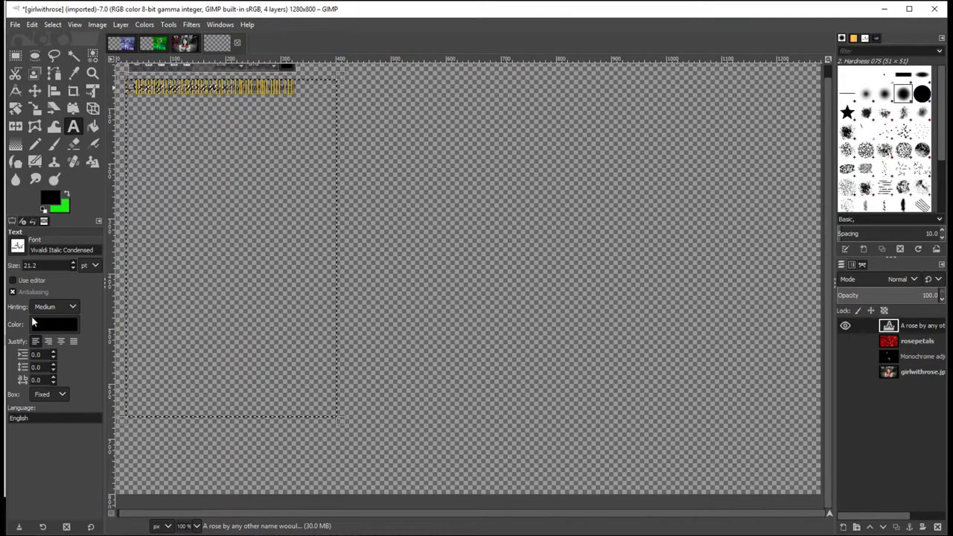
{"action": "left_click", "coordinate": [96, 265]}
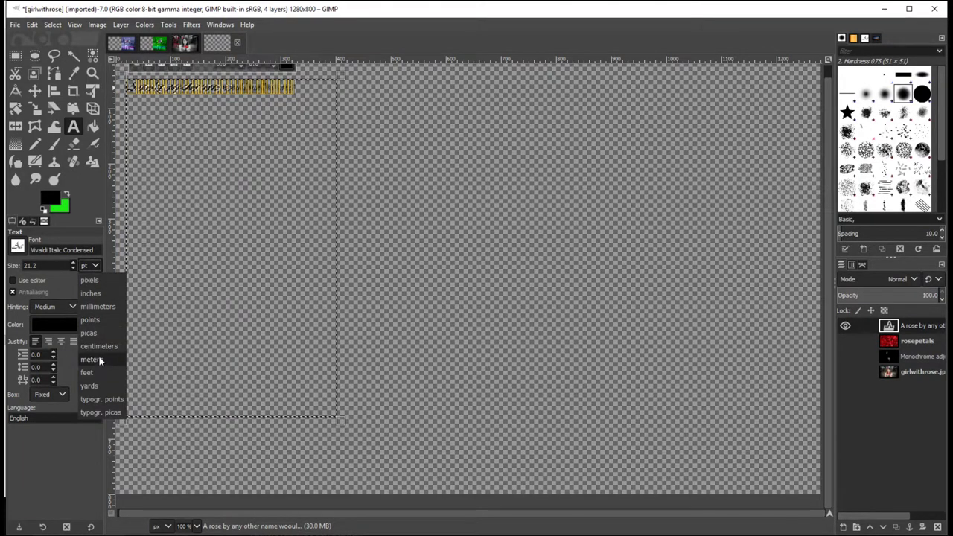
{"action": "left_click", "coordinate": [100, 319]}
{"action": "left_click", "coordinate": [73, 262]}
{"action": "left_click", "coordinate": [73, 262]}
{"action": "left_click", "coordinate": [73, 262]}
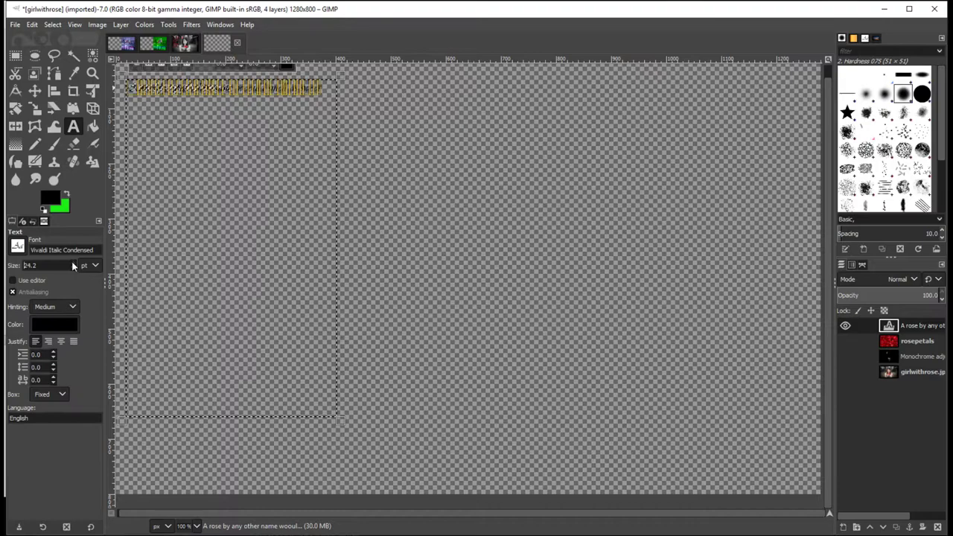
{"action": "left_click", "coordinate": [73, 262]}
{"action": "left_click", "coordinate": [73, 262]}
{"action": "left_click", "coordinate": [72, 262]}
{"action": "left_click", "coordinate": [73, 262]}
{"action": "left_click", "coordinate": [73, 262]}
{"action": "left_click", "coordinate": [73, 262]}
{"action": "left_click", "coordinate": [73, 262]}
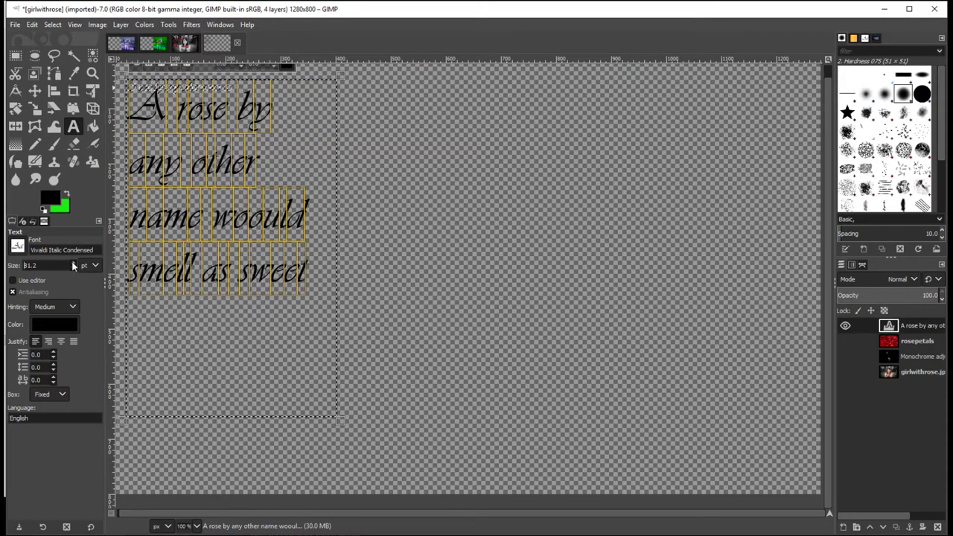
{"action": "left_click", "coordinate": [73, 262]}
{"action": "left_click", "coordinate": [73, 263]}
{"action": "left_click", "coordinate": [73, 262]}
{"action": "left_click", "coordinate": [73, 263]}
{"action": "left_click", "coordinate": [73, 263]}
{"action": "left_click", "coordinate": [73, 263]}
{"action": "left_click", "coordinate": [73, 263]}
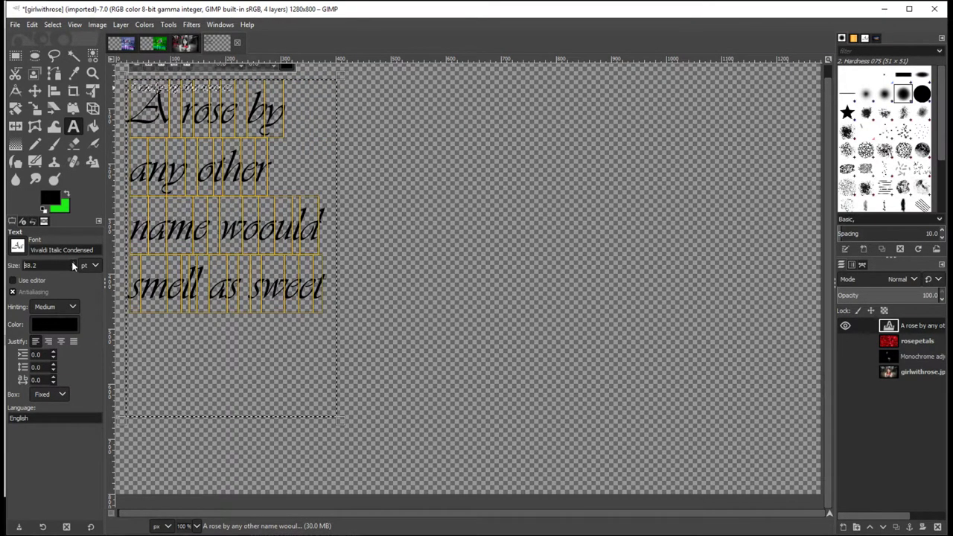
{"action": "left_click", "coordinate": [73, 263]}
{"action": "left_click", "coordinate": [73, 263]}
{"action": "left_click", "coordinate": [73, 263]}
{"action": "left_click", "coordinate": [73, 262]}
{"action": "left_click", "coordinate": [73, 263]}
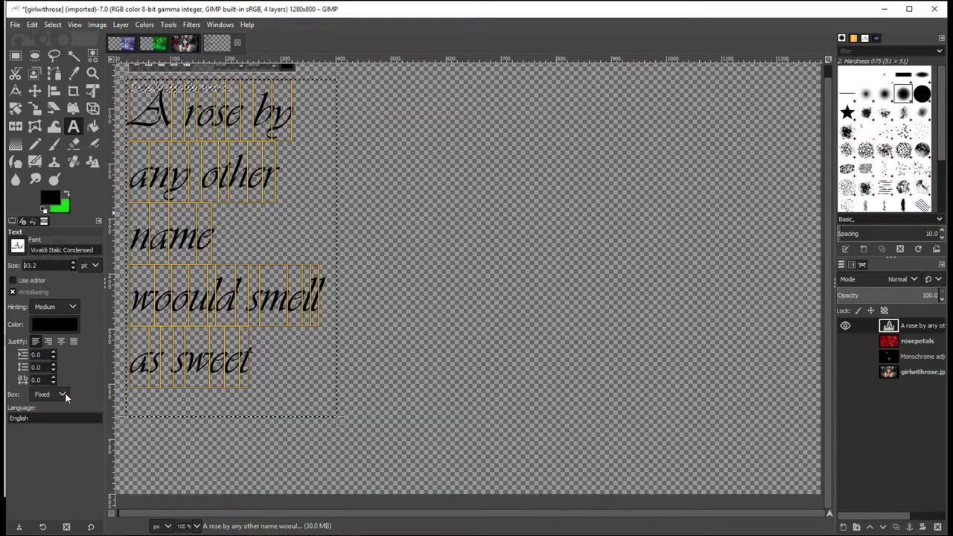
- Try the quote in bold with its size reduced to 86.2 points, and return it to regular weight
{"action": "left_click", "coordinate": [151, 68]}
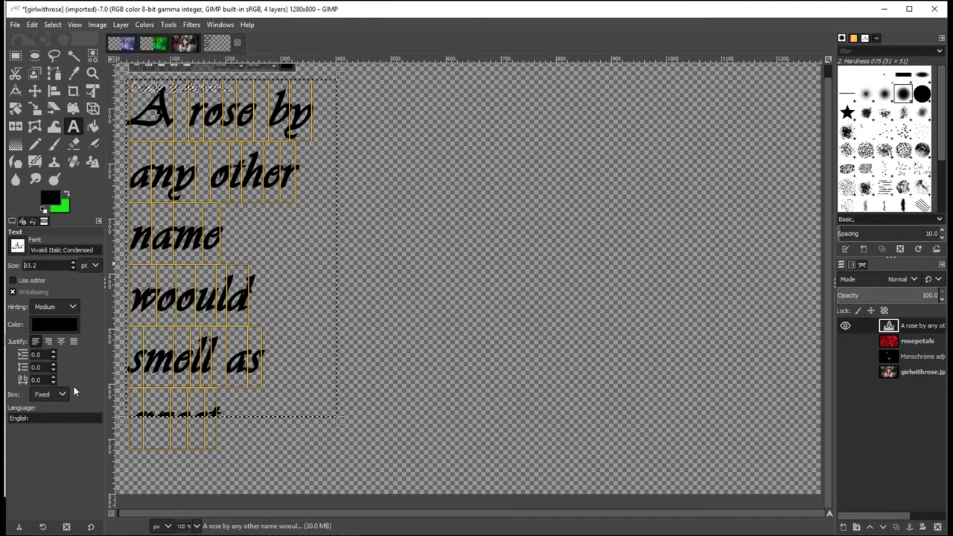
{"action": "left_click", "coordinate": [73, 268]}
{"action": "left_click", "coordinate": [73, 268]}
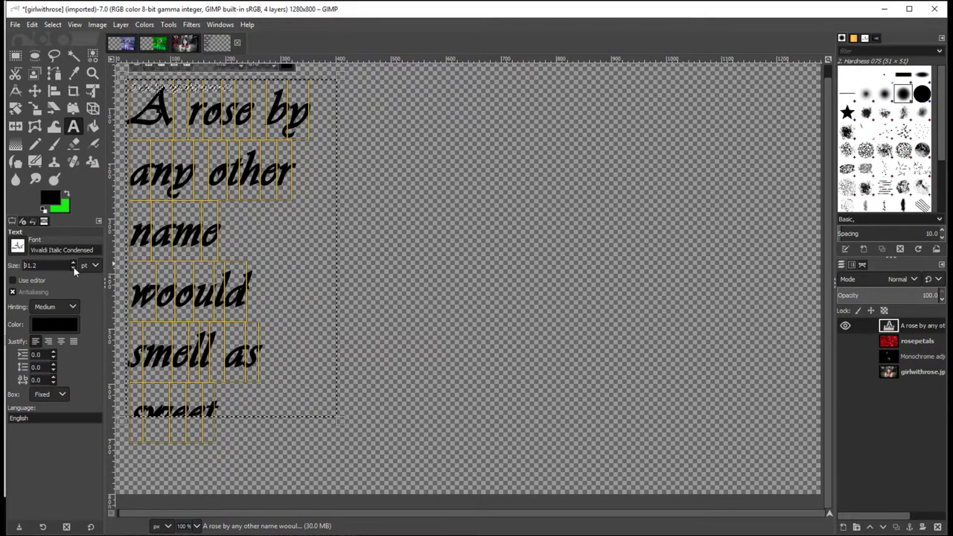
{"action": "left_click", "coordinate": [73, 268]}
{"action": "left_click", "coordinate": [73, 268]}
{"action": "left_click", "coordinate": [73, 268]}
{"action": "left_click", "coordinate": [73, 268]}
{"action": "left_click", "coordinate": [73, 268]}
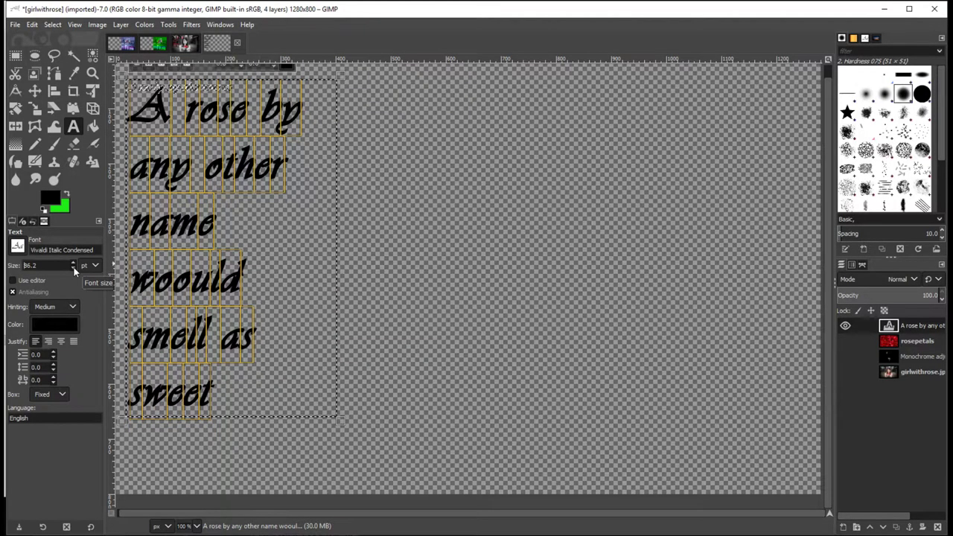
{"action": "left_click", "coordinate": [136, 66]}
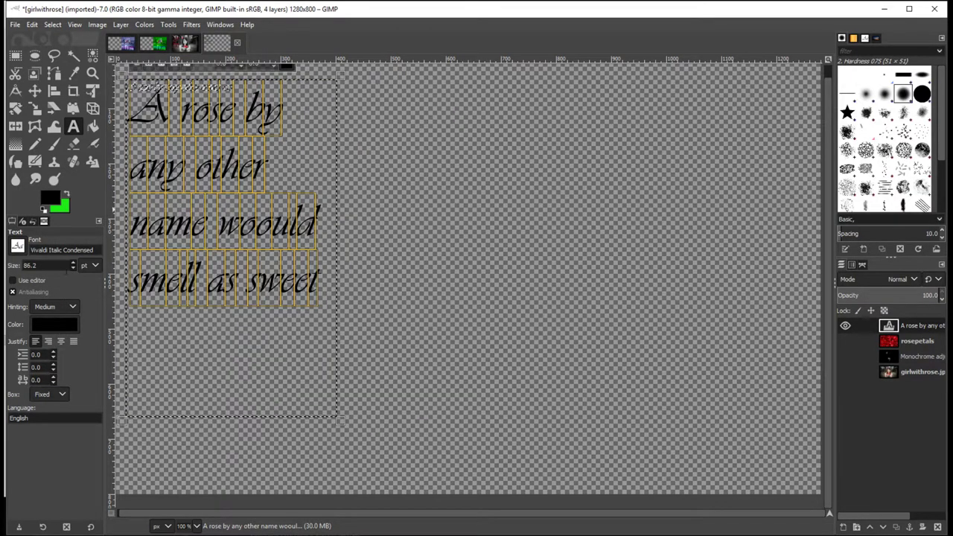
- Set the font size of the selected quote to 95.2 points
{"action": "left_click", "coordinate": [74, 264]}
{"action": "left_click", "coordinate": [74, 264]}
{"action": "left_click", "coordinate": [74, 263]}
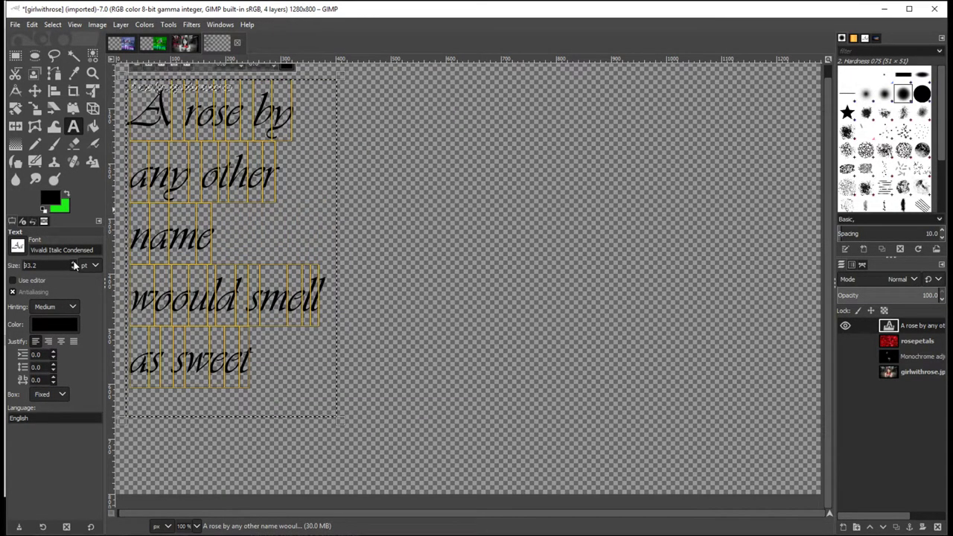
{"action": "left_click", "coordinate": [74, 263]}
{"action": "left_click", "coordinate": [74, 264]}
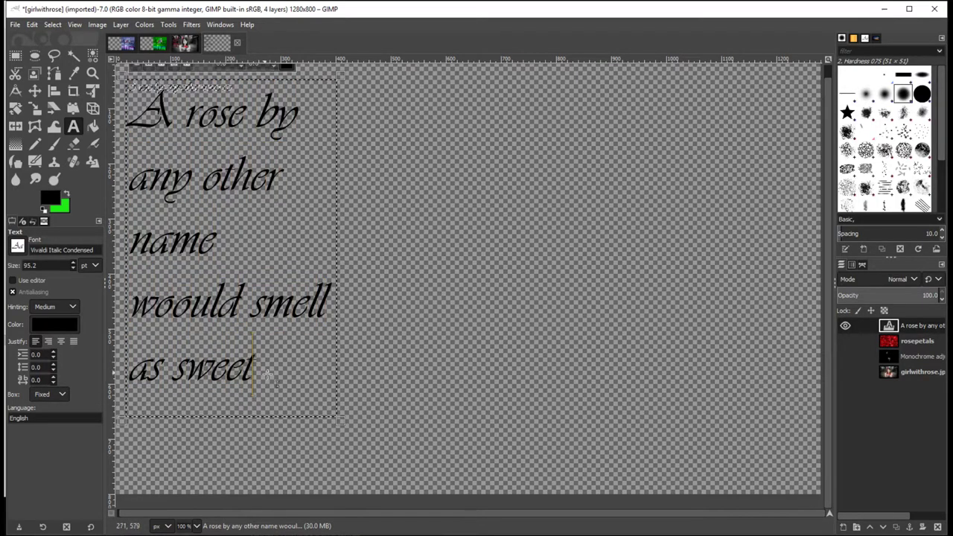
- End the quote with "..." after "sweet" and show the rosepetals, monochrome adjustment and girlwithrose.jpg layers
{"action": "type", "text": ".."}
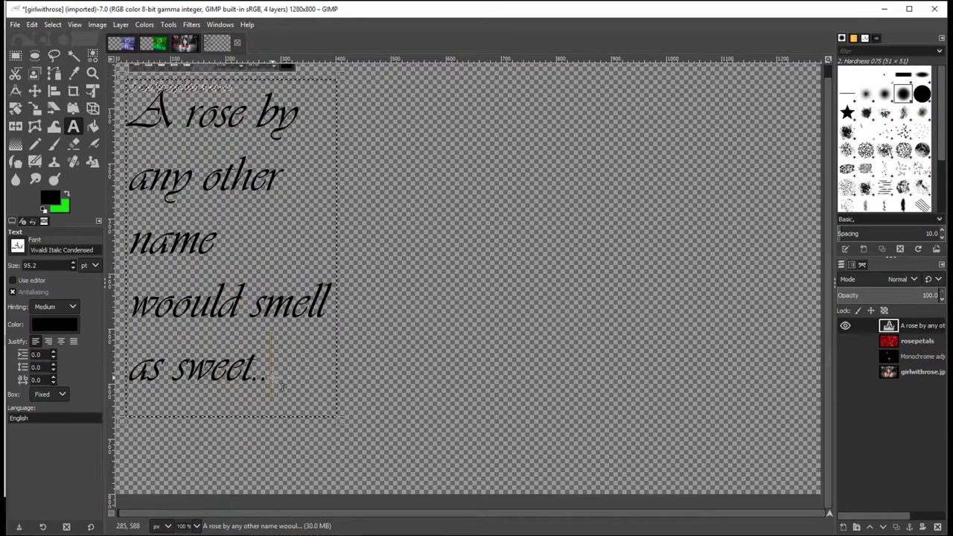
{"action": "type", "text": "."}
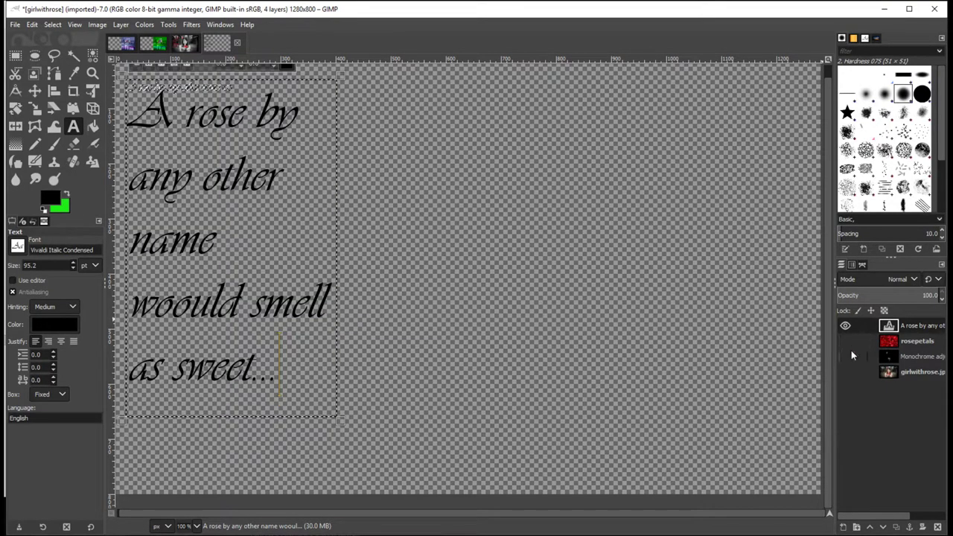
{"action": "left_click_drag", "start_coordinate": [845, 341], "coordinate": [848, 358]}
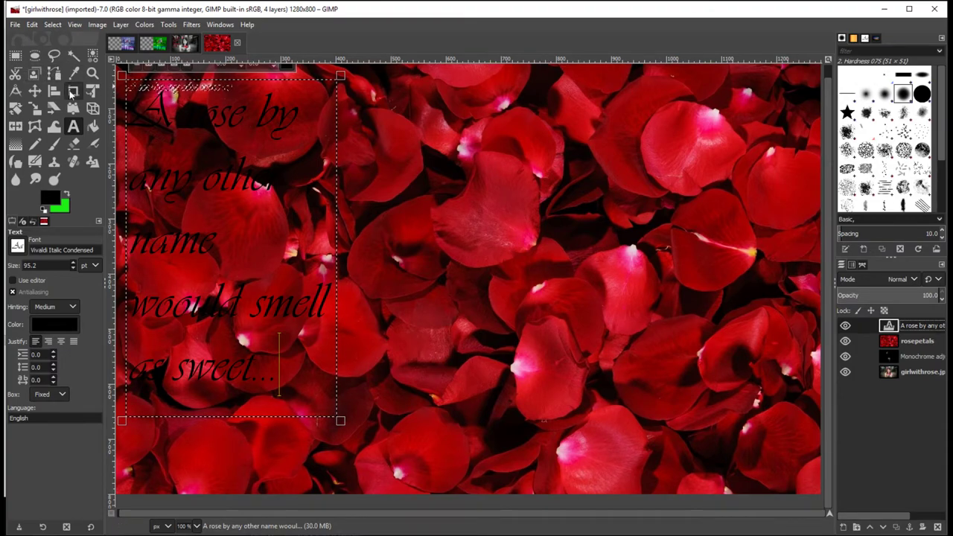
{"action": "left_click", "coordinate": [34, 90]}
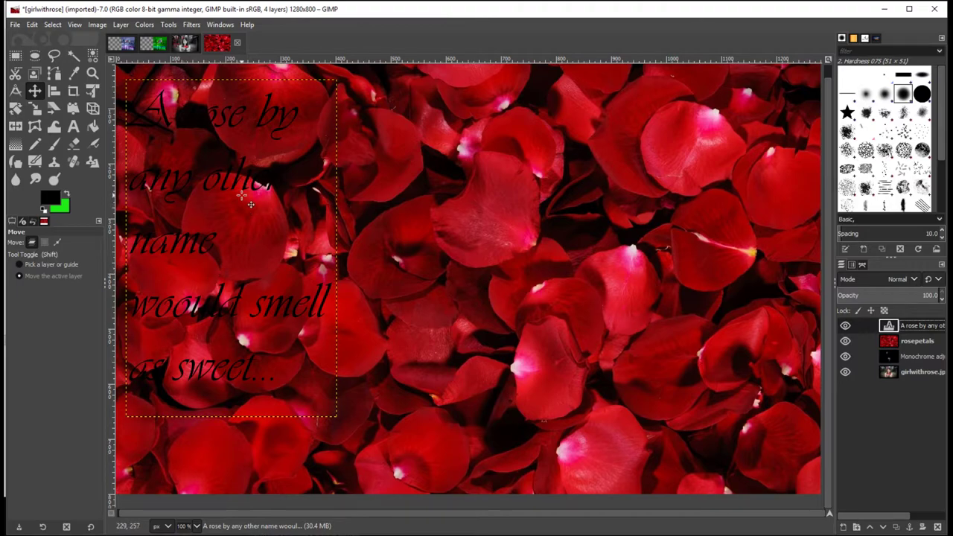
- Select the black lettering of the quote by color on the text layer
{"action": "left_click", "coordinate": [53, 25]}
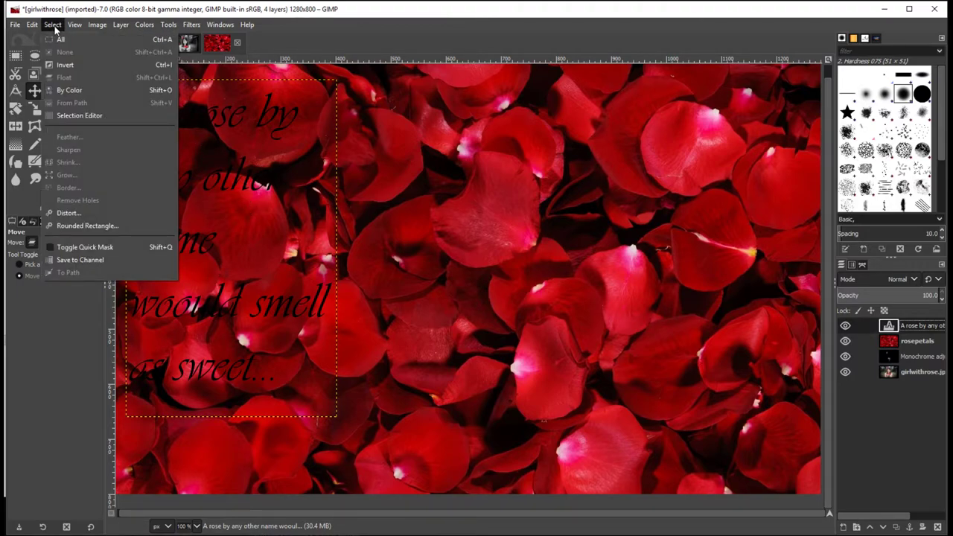
{"action": "left_click", "coordinate": [69, 90]}
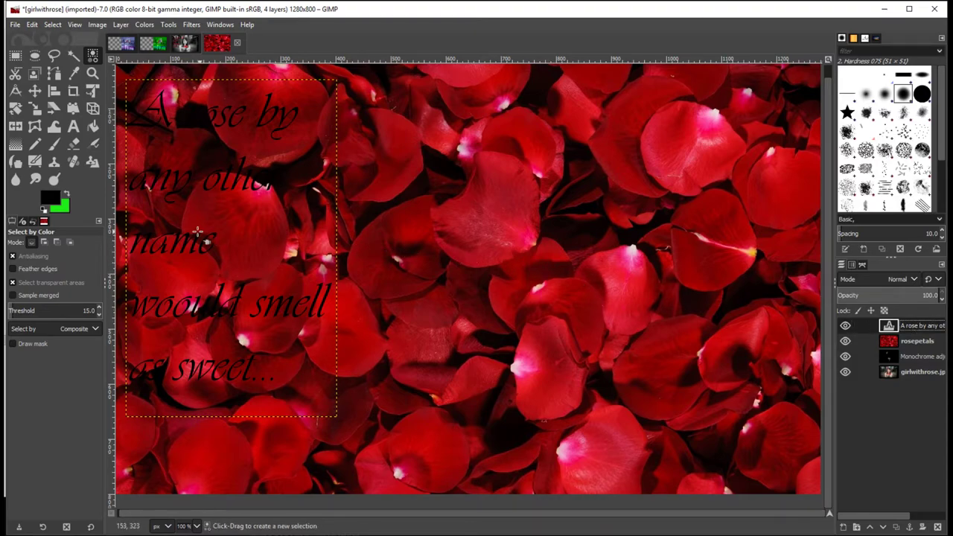
{"action": "scroll", "coordinate": [202, 265], "scroll_direction": "up", "scroll_amount": 3}
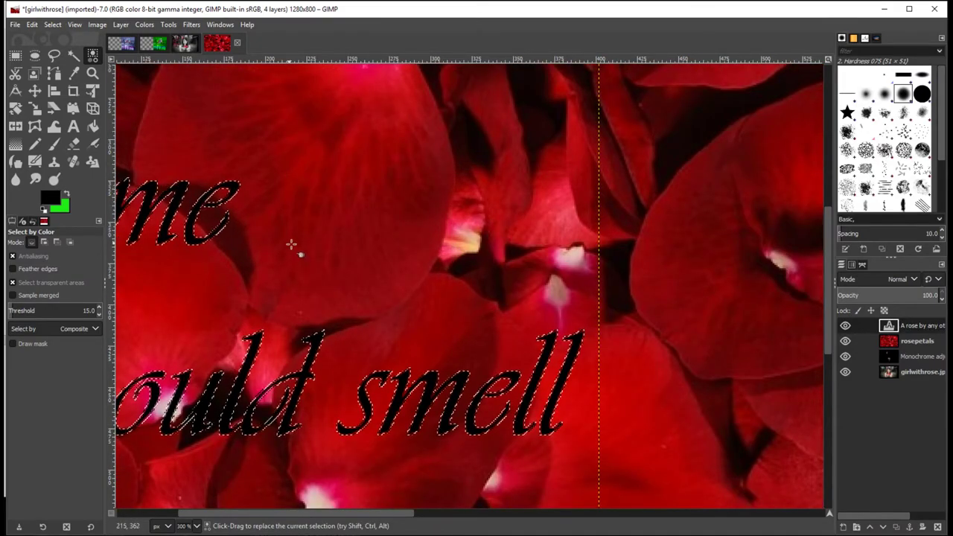
{"action": "scroll", "coordinate": [293, 247], "scroll_direction": "down", "scroll_amount": 2}
{"action": "scroll", "coordinate": [292, 247], "scroll_direction": "down", "scroll_amount": 1}
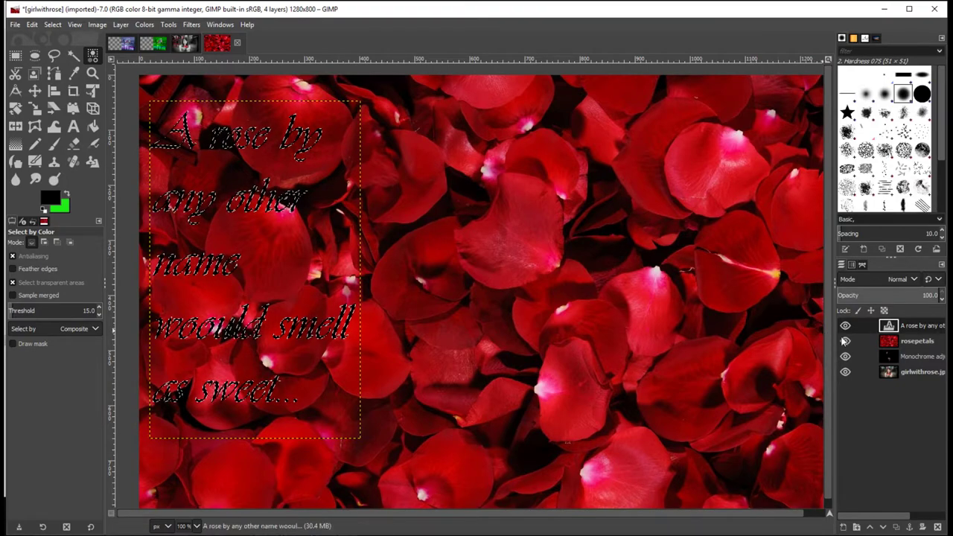
- Add a layer mask to the rosepetals layer initialized to Selection, and clear the selection
{"action": "left_click", "coordinate": [910, 341]}
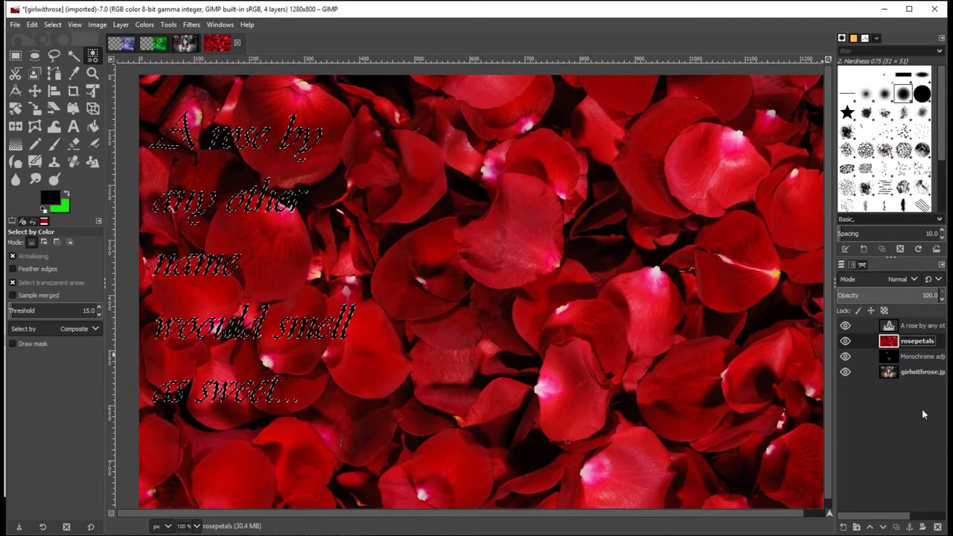
{"action": "left_click", "coordinate": [922, 527]}
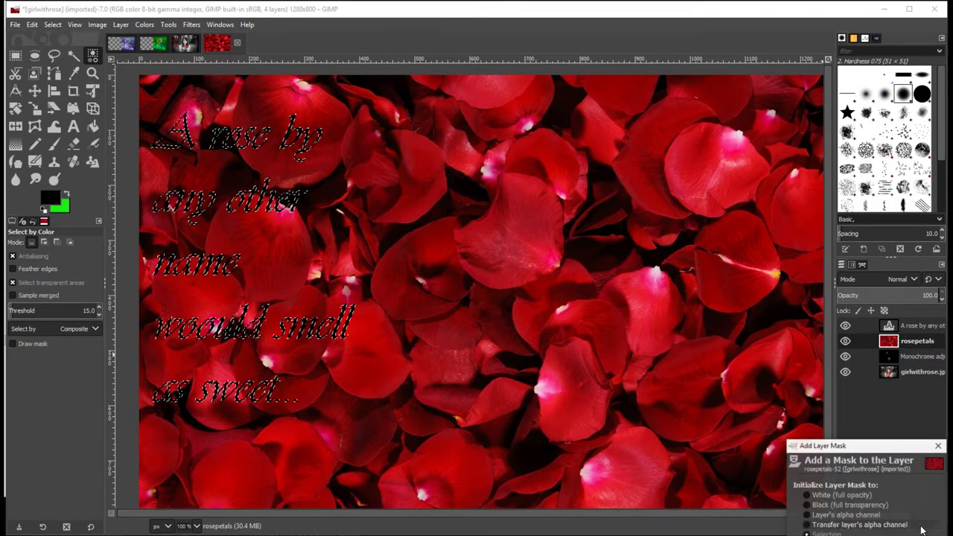
{"action": "left_click_drag", "start_coordinate": [895, 448], "coordinate": [581, 198]}
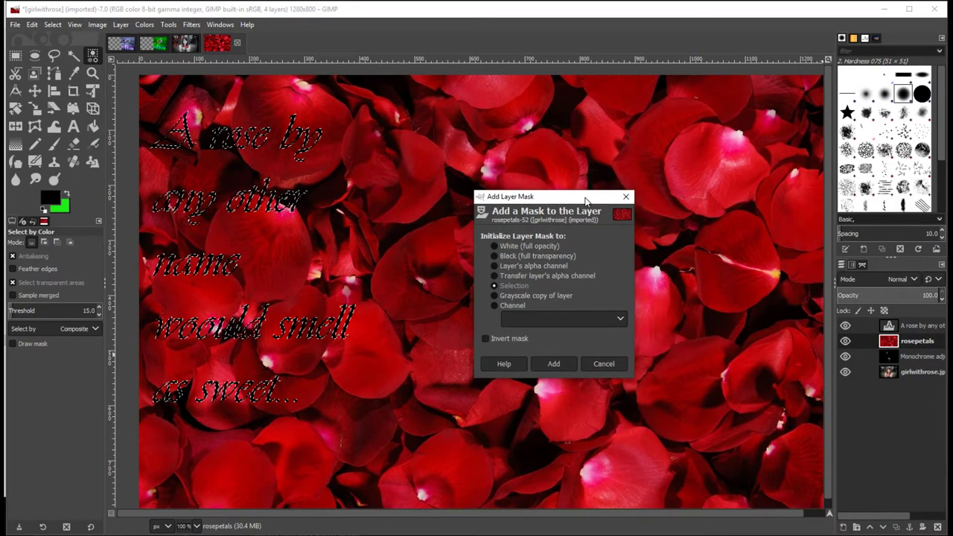
{"action": "left_click", "coordinate": [514, 249]}
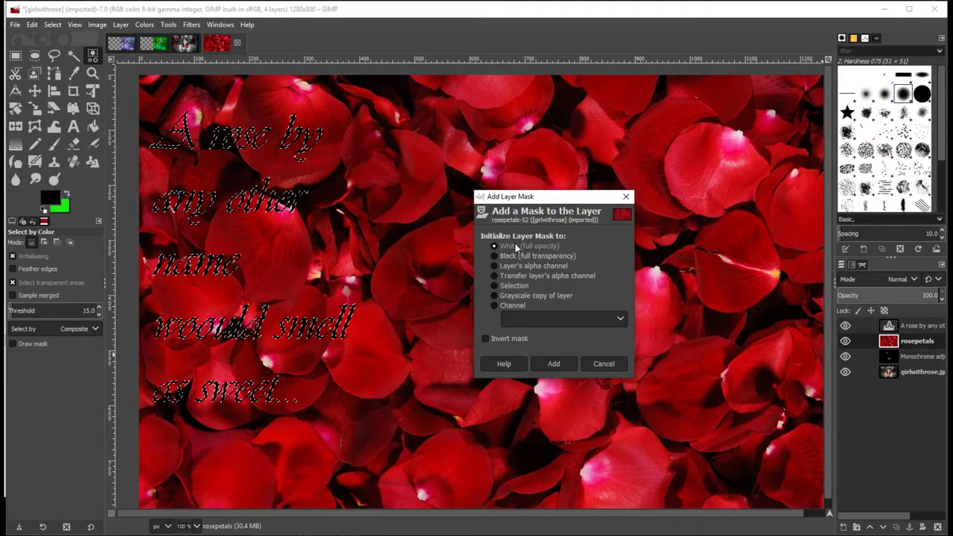
{"action": "left_click", "coordinate": [497, 287]}
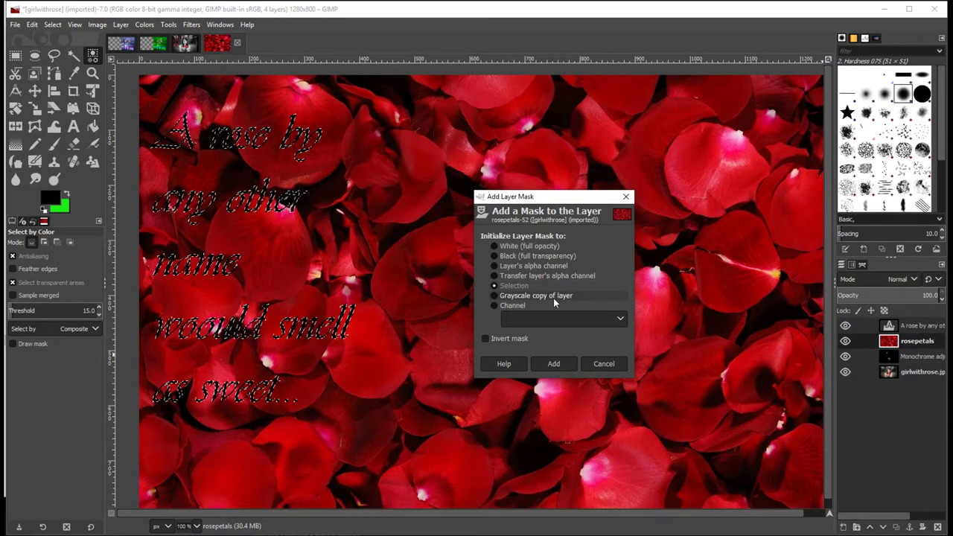
{"action": "left_click", "coordinate": [554, 364]}
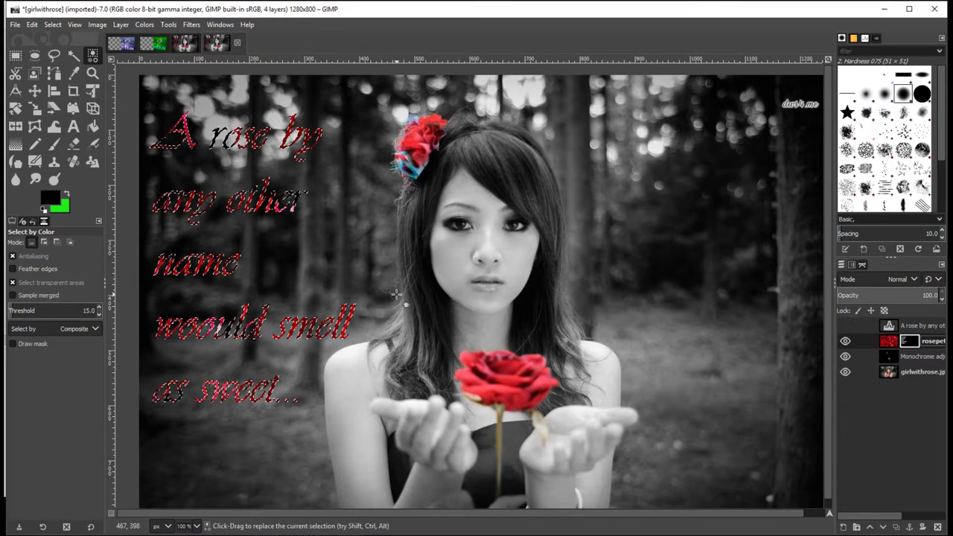
{"action": "key", "text": "ctrl+shift+a"}
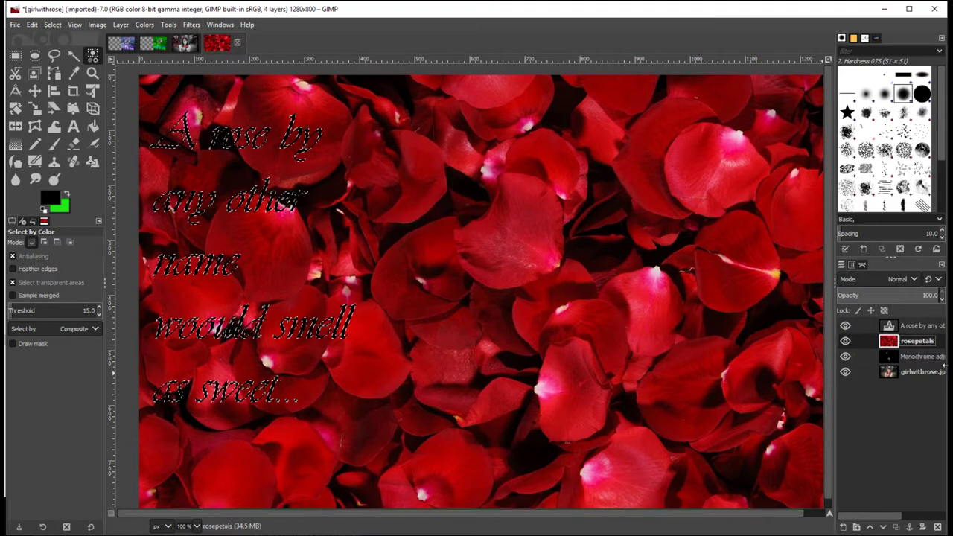
- Activate the quote's text layer with the Text tool and clear the selection around the lettering
{"action": "left_click", "coordinate": [920, 325]}
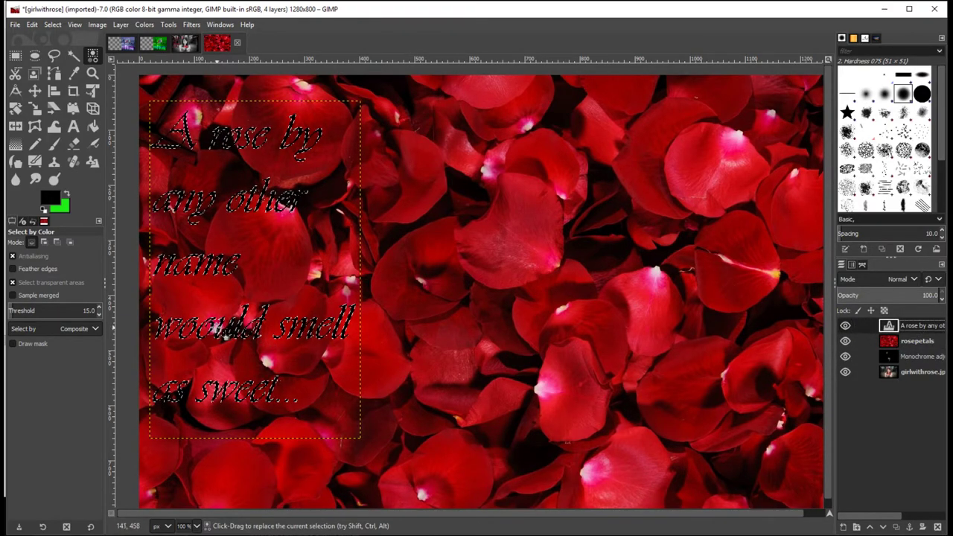
{"action": "left_click", "coordinate": [73, 125]}
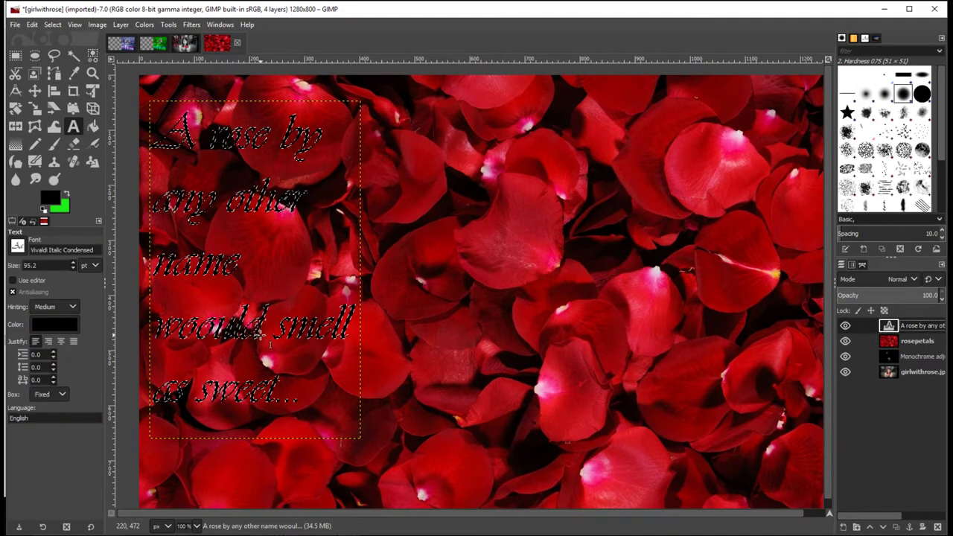
{"action": "key", "text": "shift+ctrl+a"}
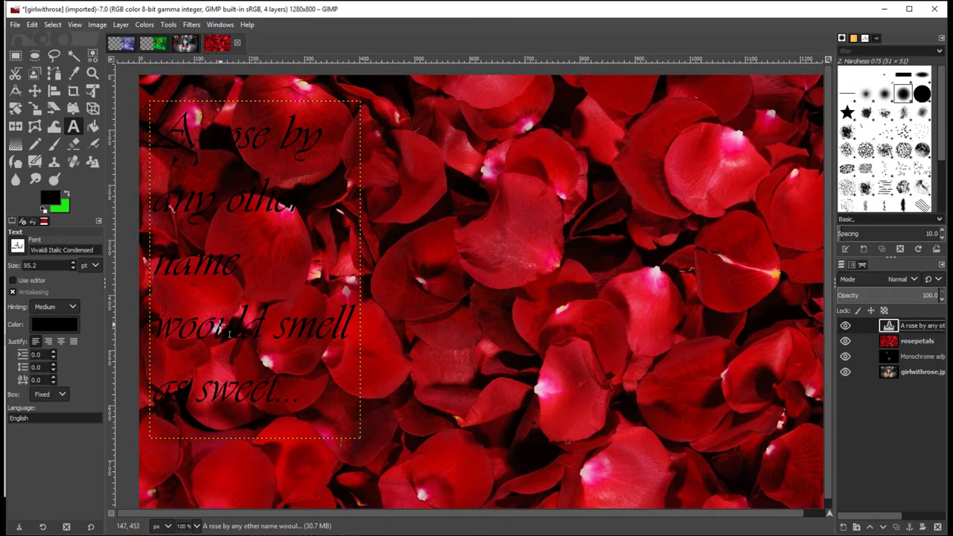
- Correct "woould" to "would" in the quote and select its black lettering by color
{"action": "left_click", "coordinate": [230, 333]}
{"action": "key", "text": "BackSpace"}
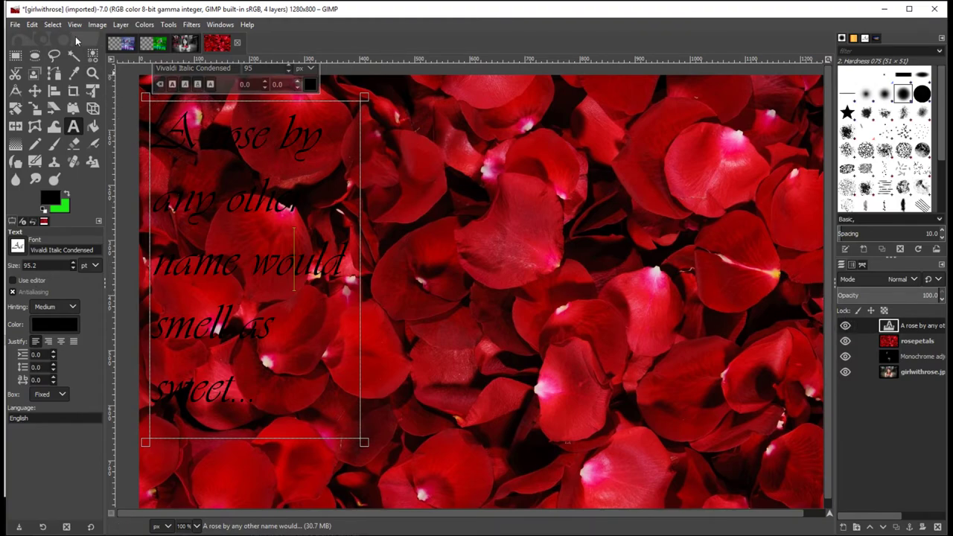
{"action": "left_click", "coordinate": [55, 25]}
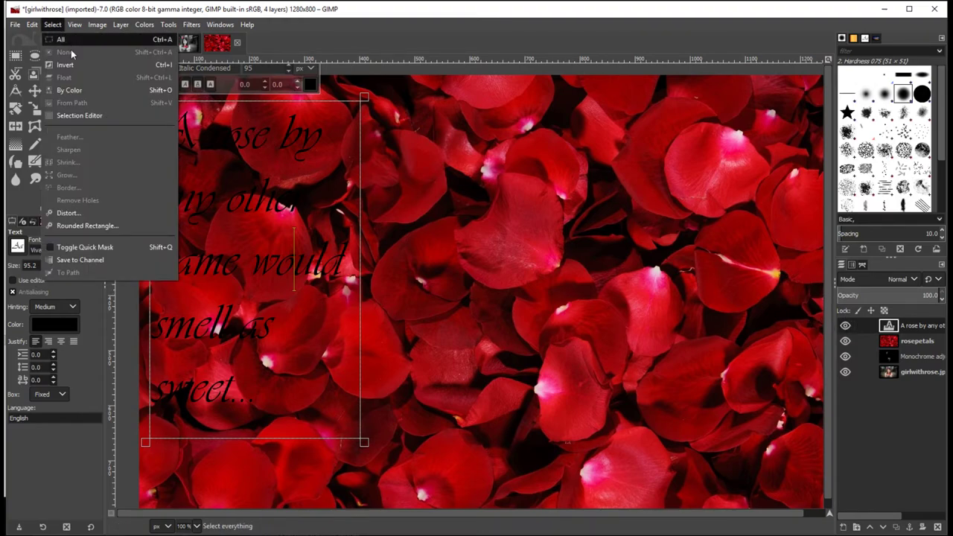
{"action": "left_click", "coordinate": [69, 90]}
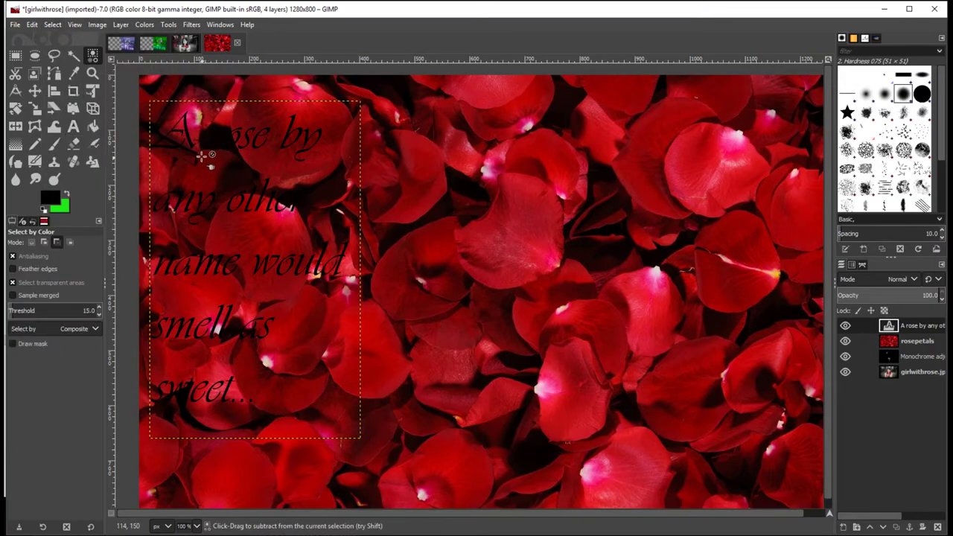
{"action": "scroll", "coordinate": [201, 155], "scroll_direction": "up", "scroll_amount": 4}
{"action": "left_click", "coordinate": [170, 108]}
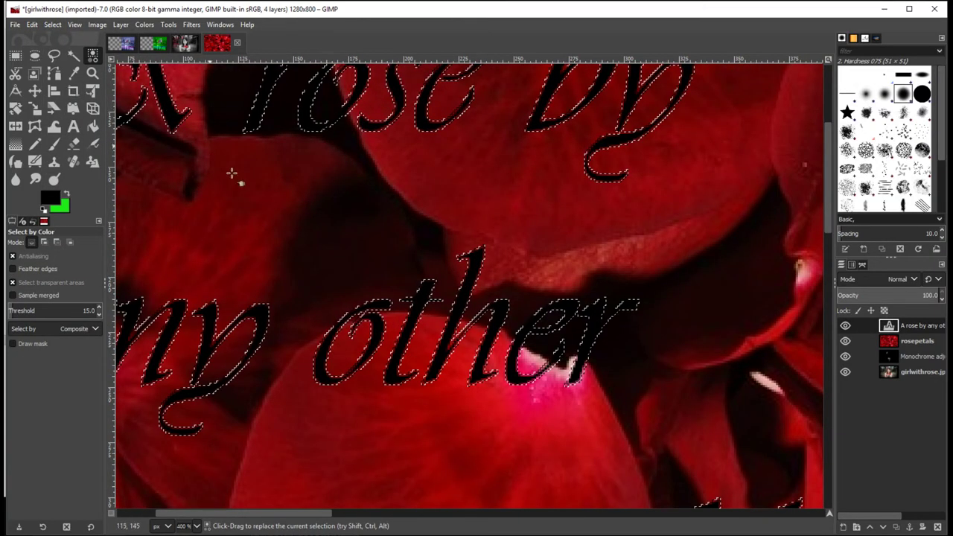
{"action": "scroll", "coordinate": [234, 174], "scroll_direction": "down", "scroll_amount": 4}
{"action": "scroll", "coordinate": [375, 275], "scroll_direction": "down", "scroll_amount": 3}
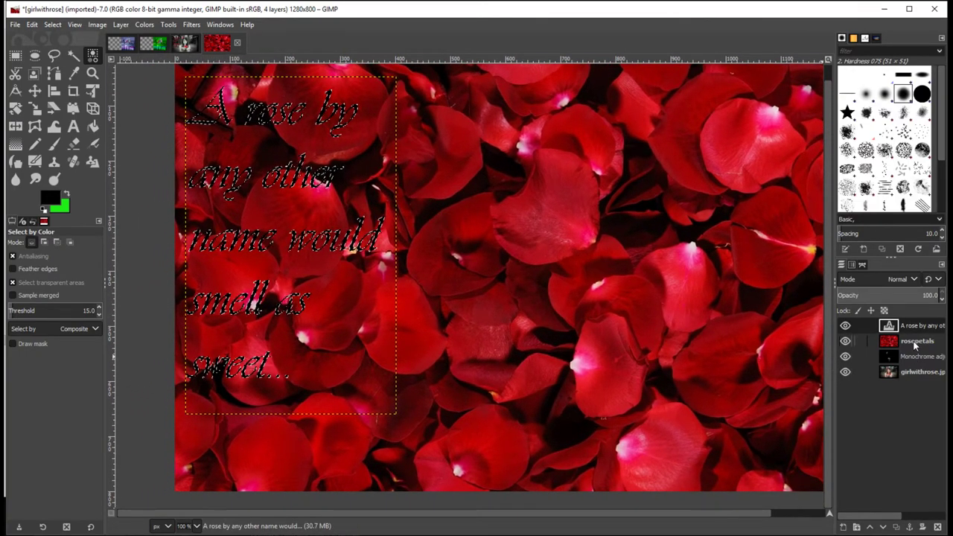
- Hide the quote's text layer and add a layer mask initialized to Selection to the rosepetals layer, clearing the selection around the lettering
{"action": "left_click", "coordinate": [845, 326]}
{"action": "left_click", "coordinate": [917, 342]}
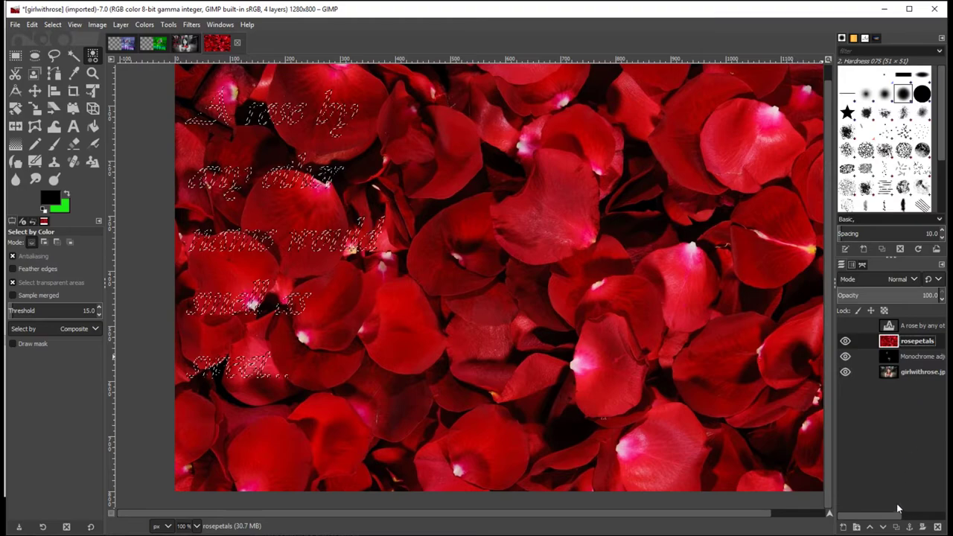
{"action": "left_click", "coordinate": [923, 526]}
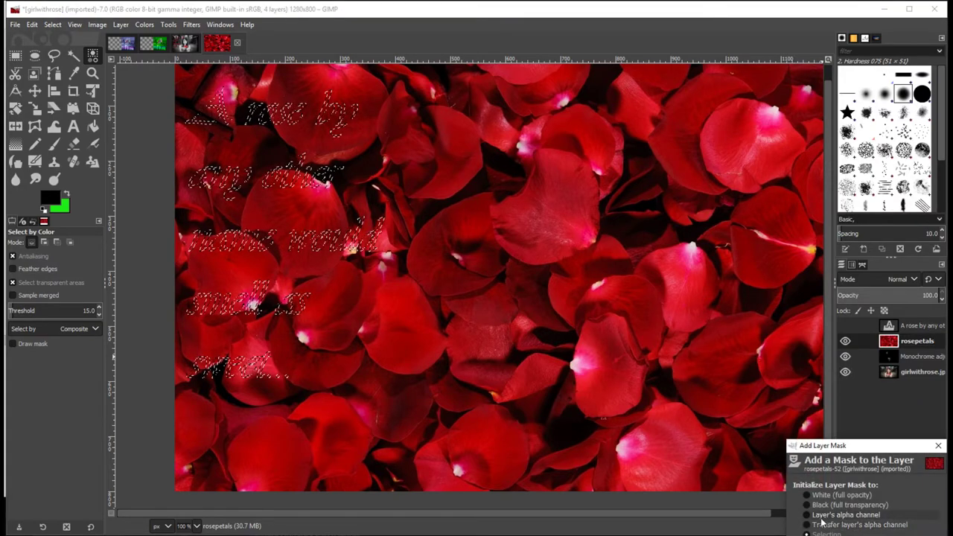
{"action": "left_click_drag", "start_coordinate": [871, 445], "coordinate": [611, 262]}
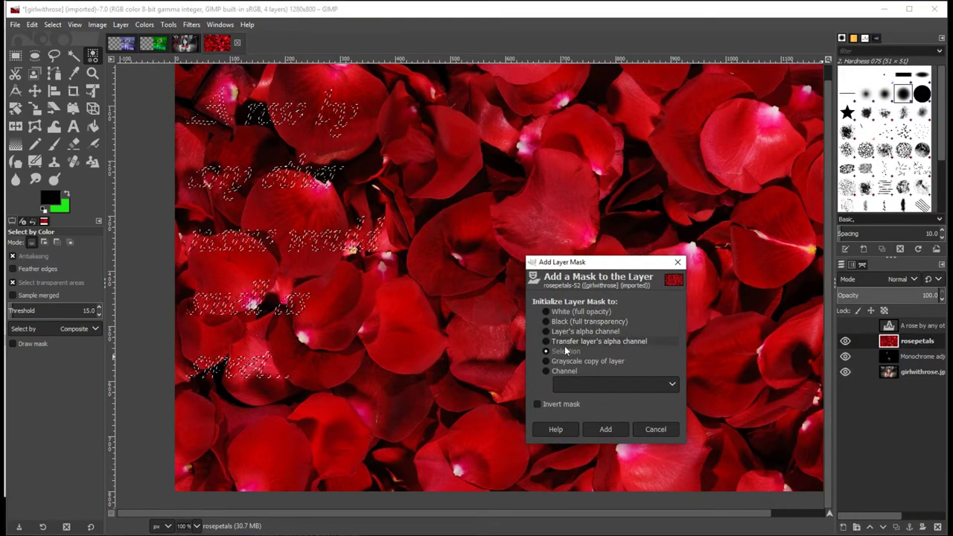
{"action": "left_click", "coordinate": [607, 430]}
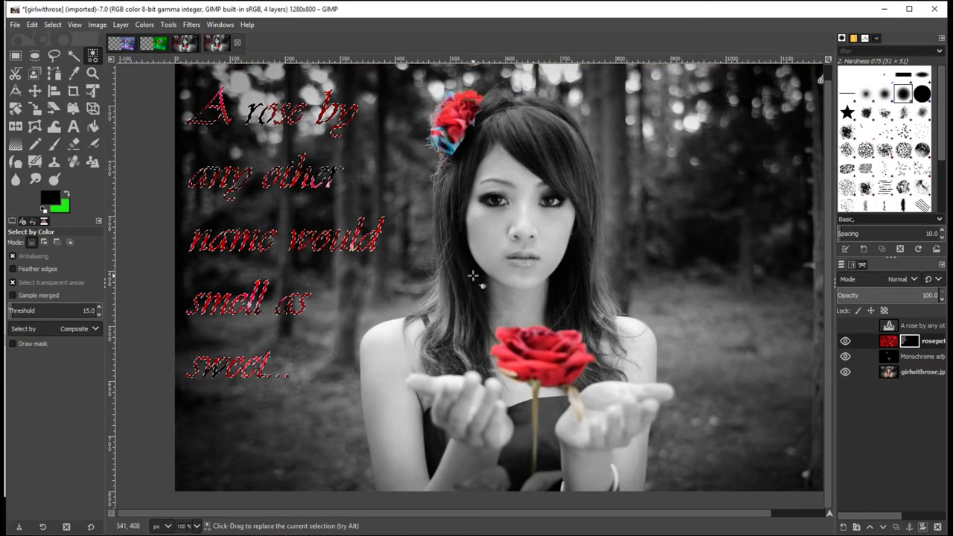
{"action": "key", "text": "shift+ctrl+a"}
{"action": "left_click_drag", "start_coordinate": [606, 170], "coordinate": [591, 183]}
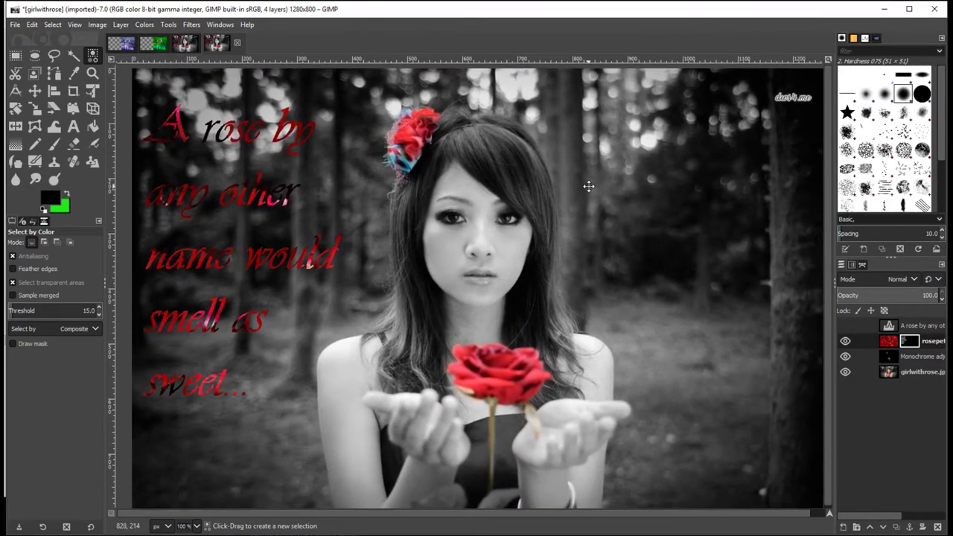
- Compare the petal-textured quote with the finished composition in the other open image
{"action": "left_click", "coordinate": [188, 45]}
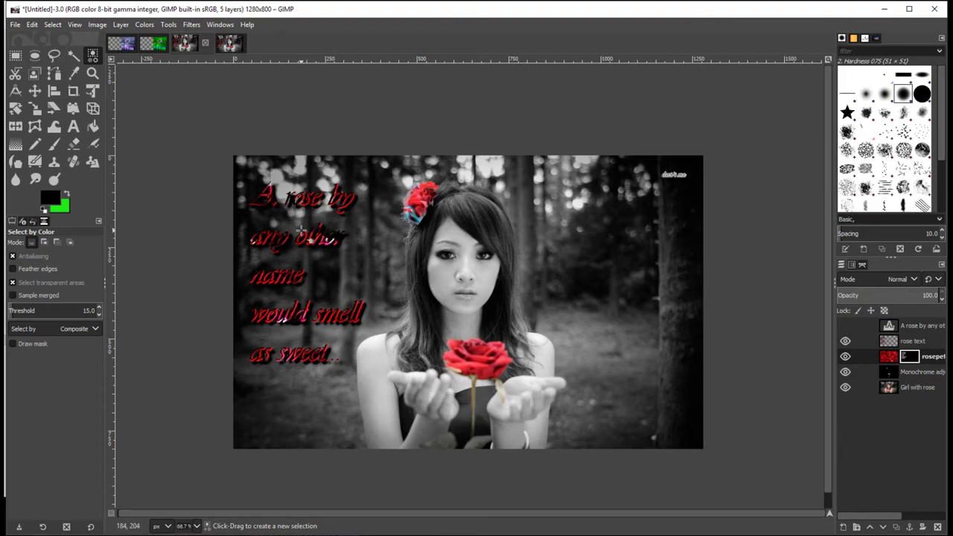
{"action": "left_click", "coordinate": [231, 45]}
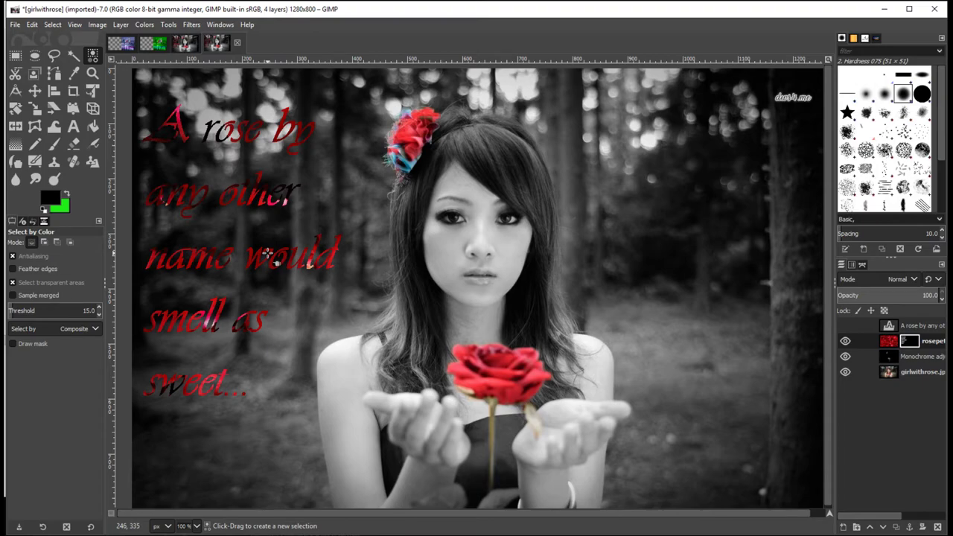
- With the monochrome adjustment and girlwithrose.jpg layers hidden, create a new layer from visible and name it "Rose petal text"
{"action": "left_click", "coordinate": [845, 357]}
{"action": "left_click", "coordinate": [845, 372]}
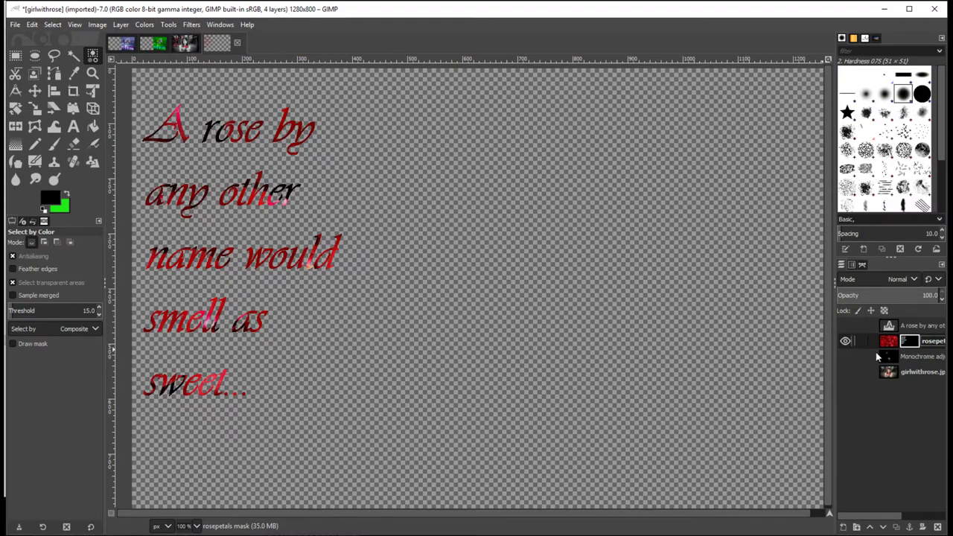
{"action": "right_click", "coordinate": [929, 342]}
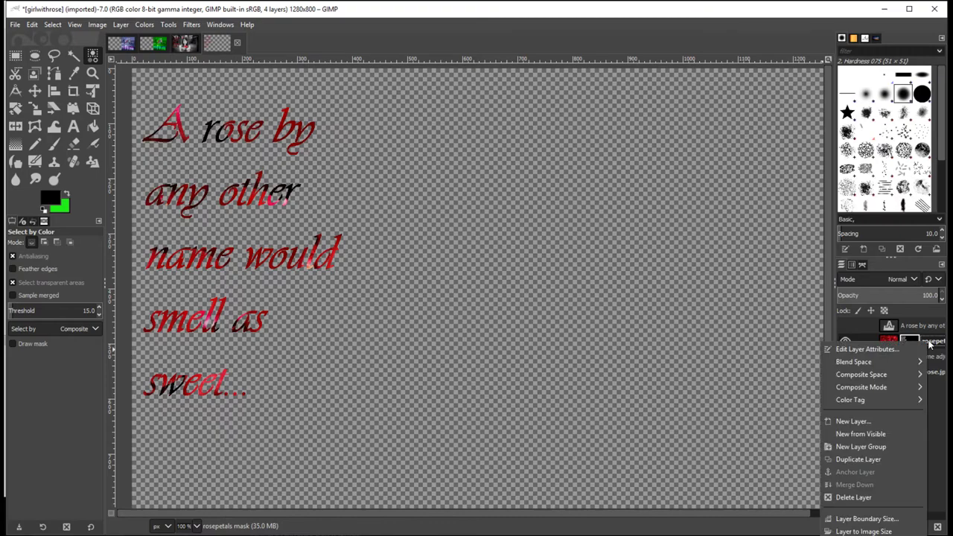
{"action": "left_click", "coordinate": [860, 435]}
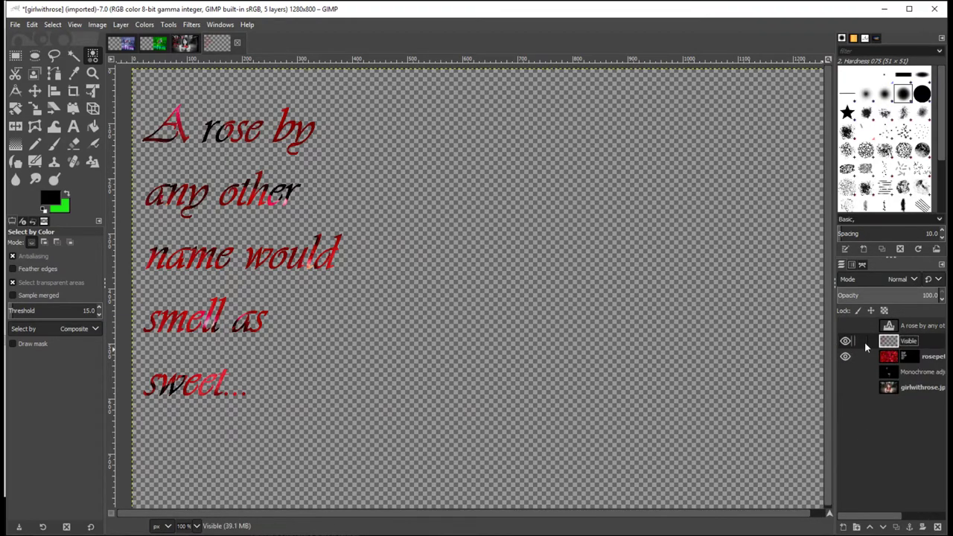
{"action": "double_click", "coordinate": [914, 342]}
{"action": "type", "text": "Rose petal text"}
{"action": "key", "text": "Return"}
- Show the monochrome adjustment and girlwithrose.jpg layers again and hide the masked rosepetals layer
{"action": "left_click", "coordinate": [847, 372]}
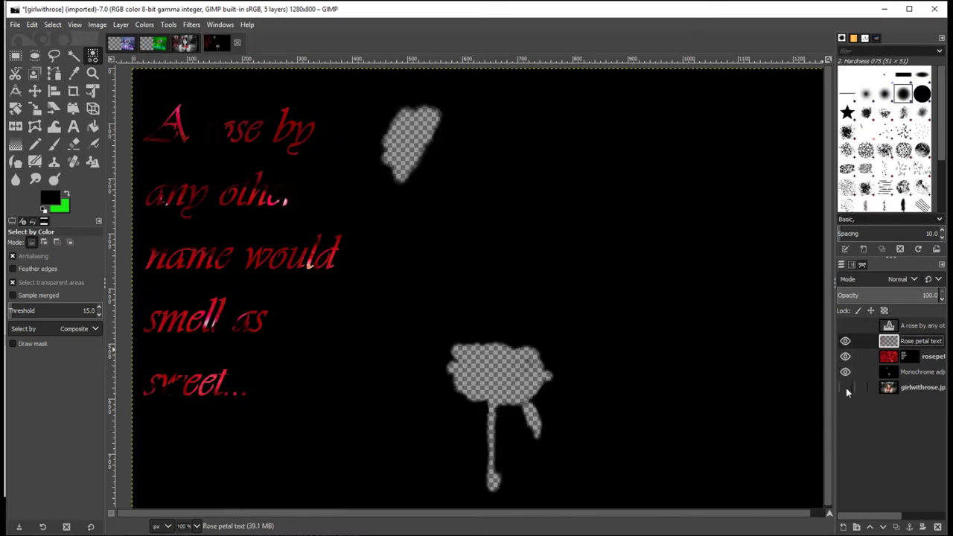
{"action": "left_click", "coordinate": [845, 387]}
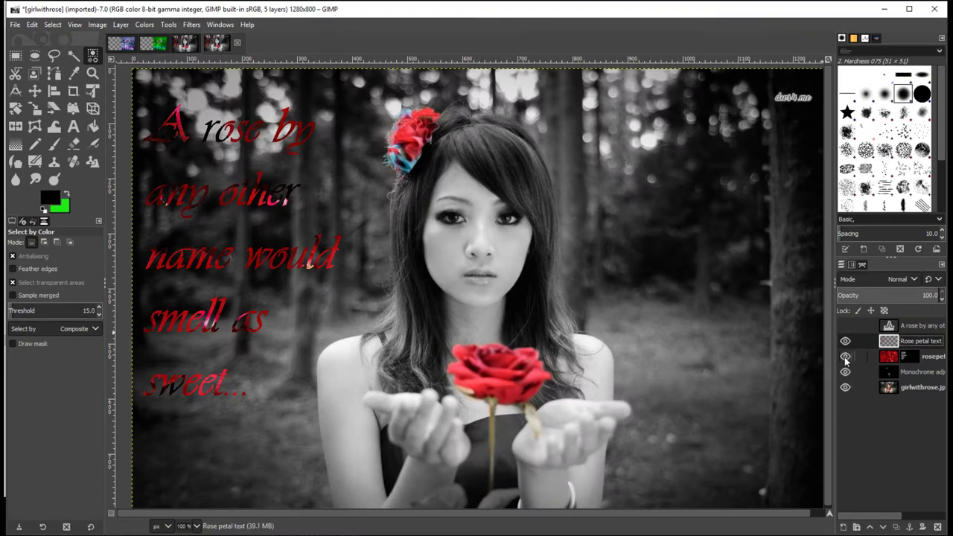
{"action": "left_click", "coordinate": [844, 356]}
- Compare the Rose petal text layer with the masked rosepetals layer by toggling their visibility, leaving only Rose petal text shown
{"action": "left_click", "coordinate": [846, 340]}
{"action": "left_click", "coordinate": [846, 340]}
{"action": "left_click", "coordinate": [846, 340]}
{"action": "left_click", "coordinate": [846, 340]}
{"action": "left_click", "coordinate": [846, 342]}
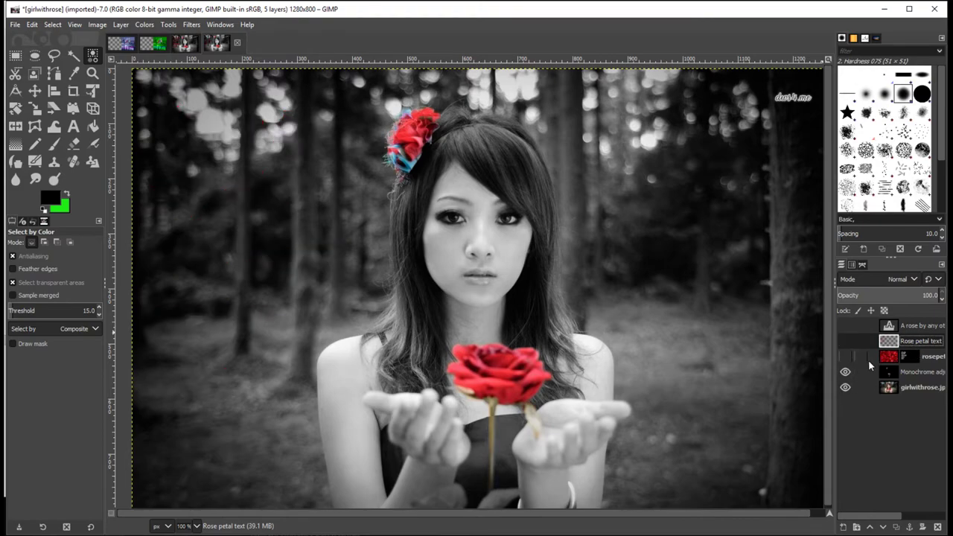
{"action": "left_click", "coordinate": [846, 356]}
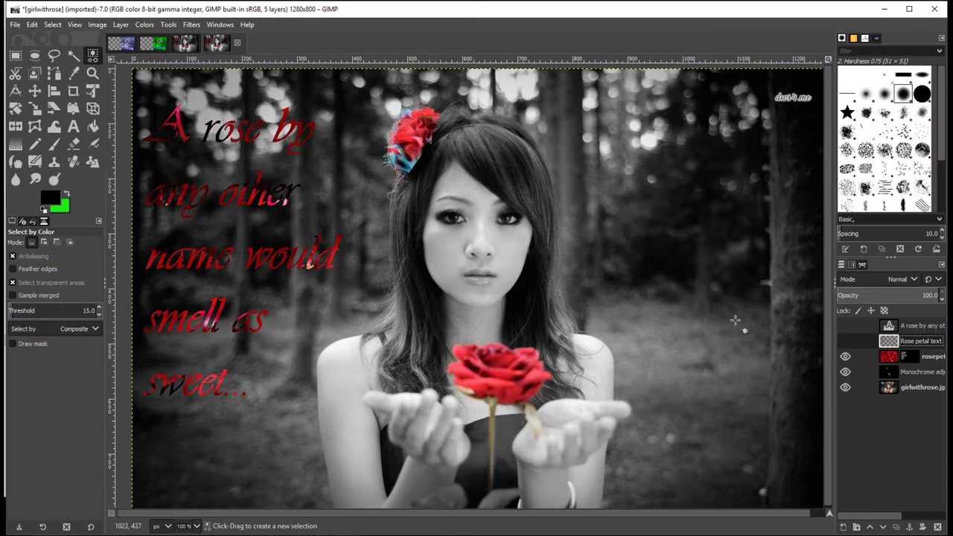
{"action": "left_click", "coordinate": [846, 357]}
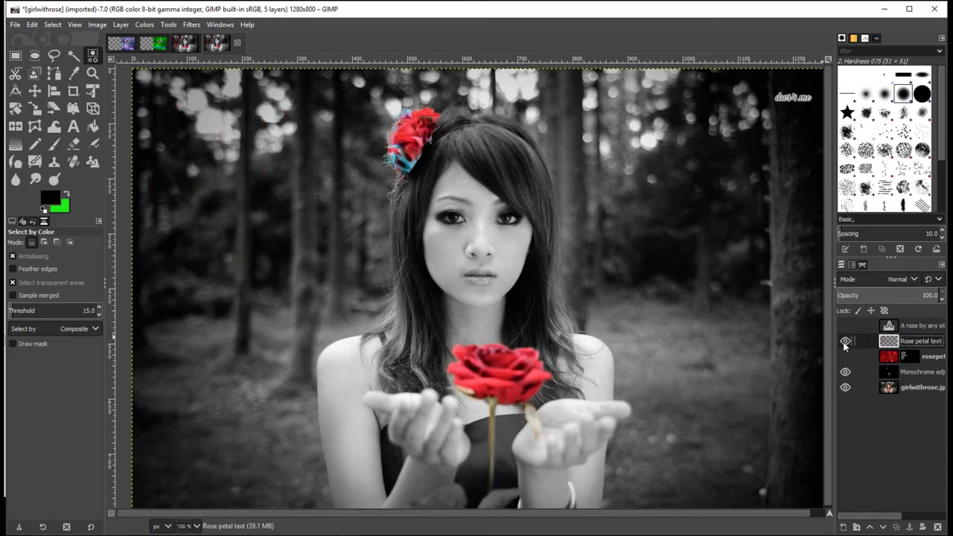
{"action": "left_click", "coordinate": [845, 341]}
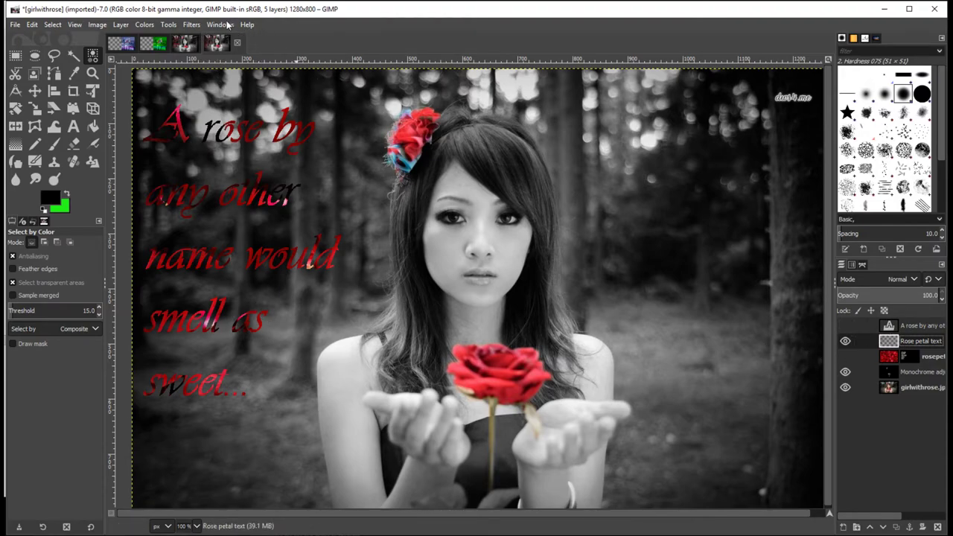
- Start a Drop Shadow on the Rose petal text layer with X and Y offsets 6.923, blur radius 1.95 and opacity 1.047
{"action": "left_click", "coordinate": [192, 25]}
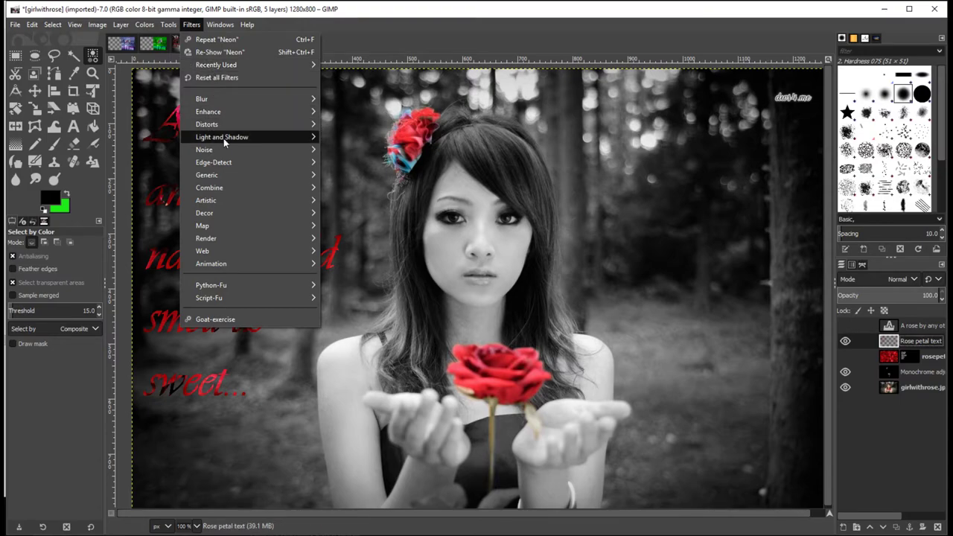
{"action": "mouse_move", "coordinate": [226, 137]}
{"action": "left_click", "coordinate": [376, 209]}
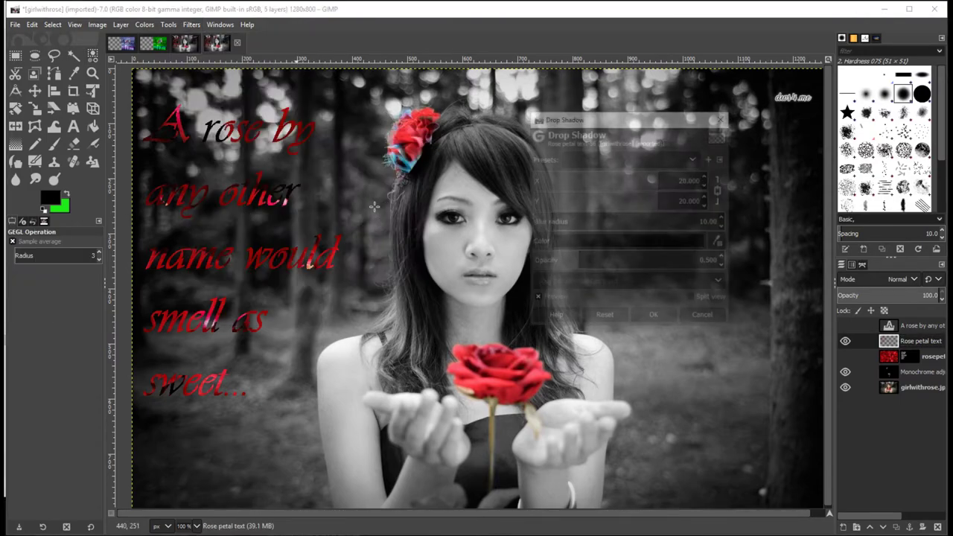
{"action": "left_click_drag", "start_coordinate": [590, 260], "coordinate": [630, 263]}
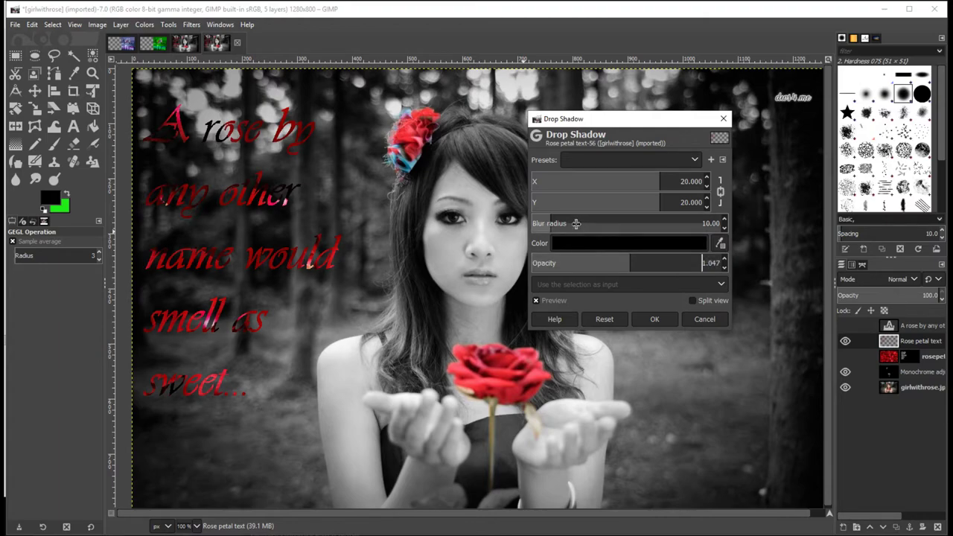
{"action": "left_click_drag", "start_coordinate": [577, 224], "coordinate": [538, 226]}
{"action": "left_click_drag", "start_coordinate": [607, 185], "coordinate": [632, 186]}
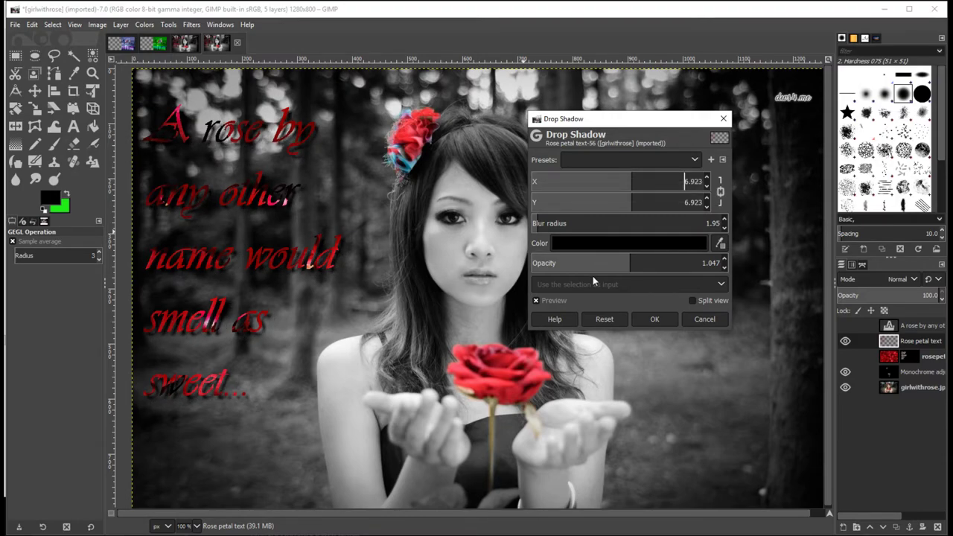
- Adjust the drop shadow to X and Y offsets of 5.641, blur radius 1.95 and opacity 1.087
{"action": "left_click", "coordinate": [542, 219]}
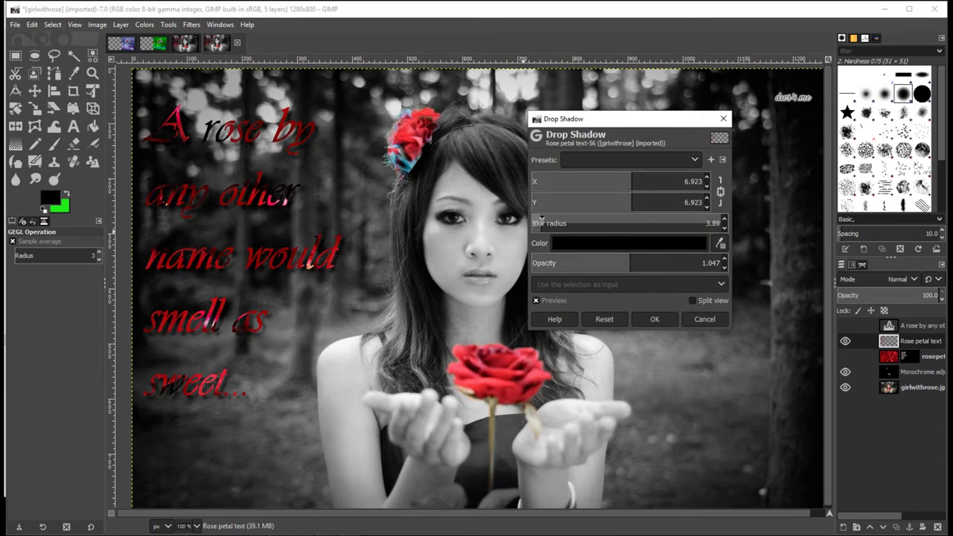
{"action": "left_click_drag", "start_coordinate": [542, 220], "coordinate": [535, 220]}
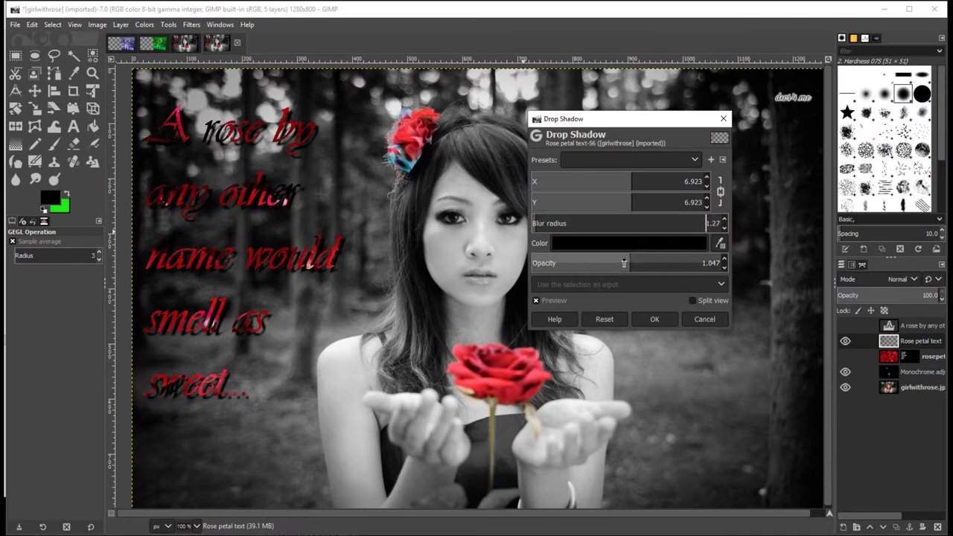
{"action": "mouse_move", "coordinate": [623, 260]}
{"action": "left_mouse_down"}
{"action": "mouse_move", "coordinate": [638, 259]}
{"action": "mouse_move", "coordinate": [624, 259]}
{"action": "left_mouse_up"}
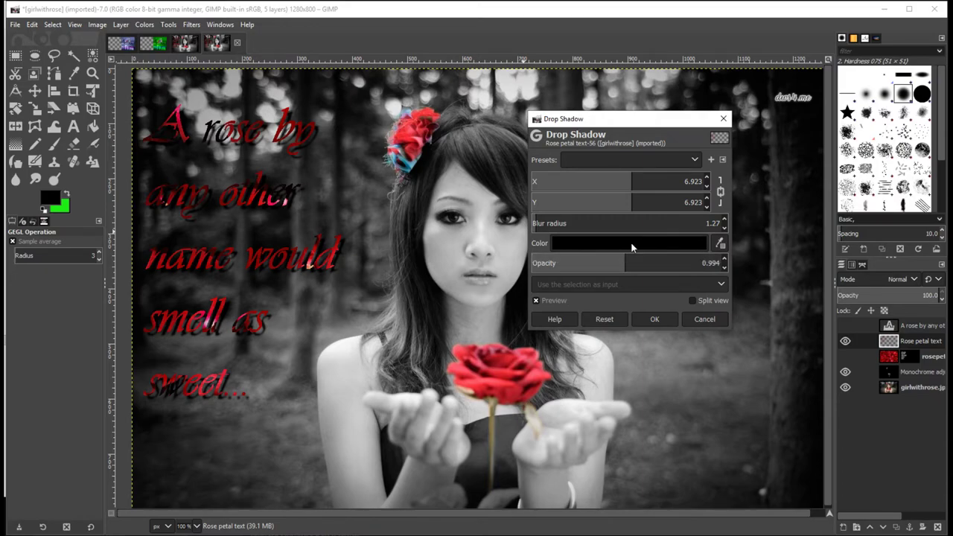
{"action": "left_click_drag", "start_coordinate": [632, 181], "coordinate": [627, 181]}
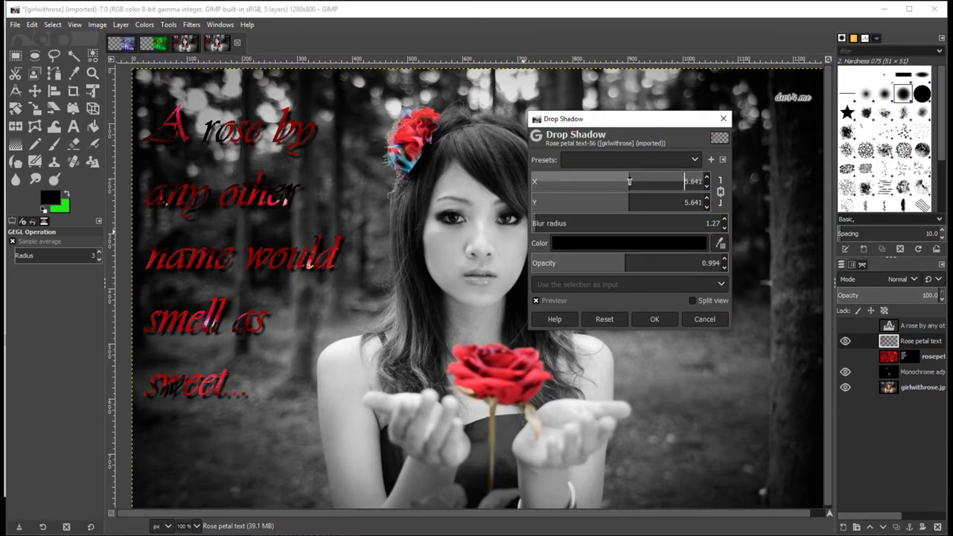
{"action": "left_click", "coordinate": [542, 222]}
{"action": "left_click_drag", "start_coordinate": [541, 222], "coordinate": [538, 219]}
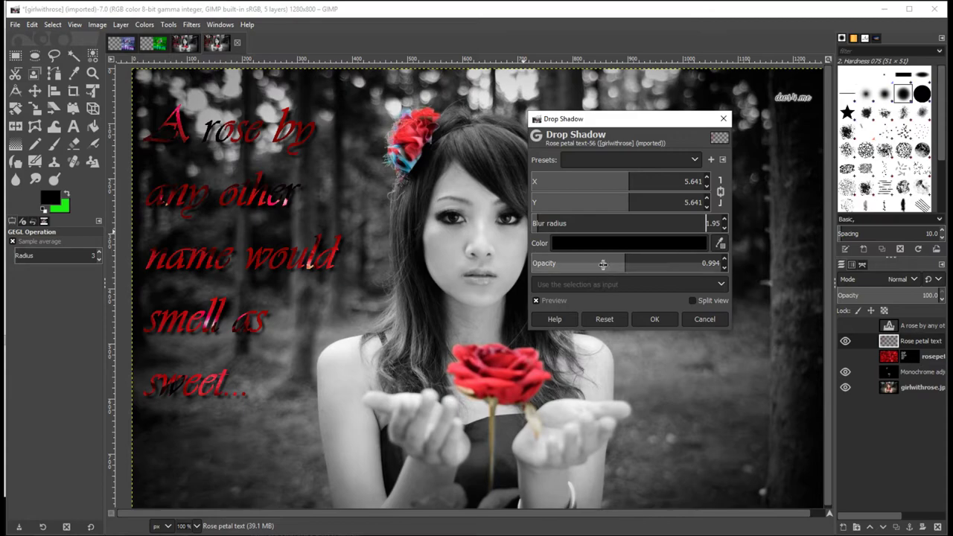
{"action": "mouse_move", "coordinate": [618, 259]}
{"action": "left_mouse_down"}
{"action": "mouse_move", "coordinate": [654, 258]}
{"action": "mouse_move", "coordinate": [635, 260]}
{"action": "left_mouse_up"}
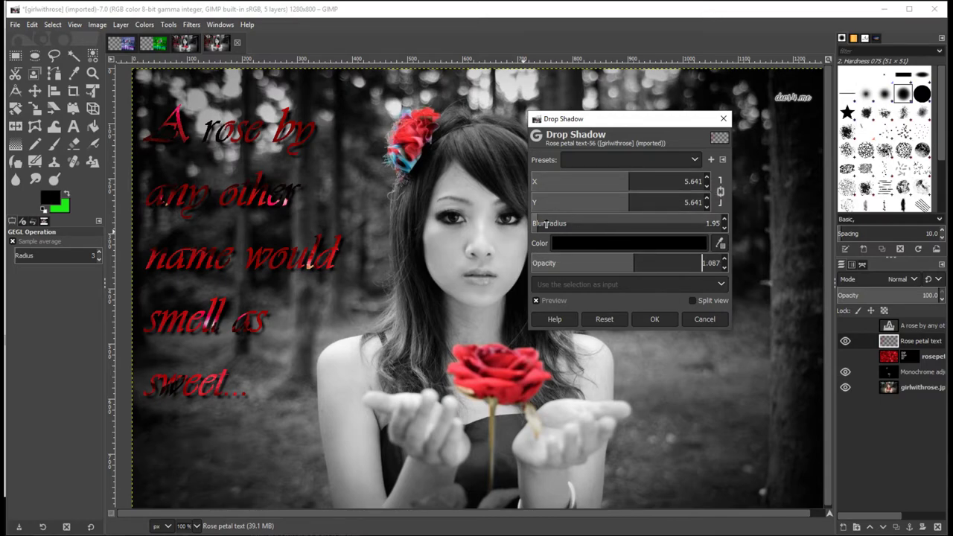
- Set the shadow's blur radius to 0.69 and its X and Y offsets to 2.308, and apply the Drop Shadow
{"action": "mouse_move", "coordinate": [539, 221]}
{"action": "left_mouse_down"}
{"action": "mouse_move", "coordinate": [527, 223]}
{"action": "mouse_move", "coordinate": [662, 221]}
{"action": "left_mouse_up"}
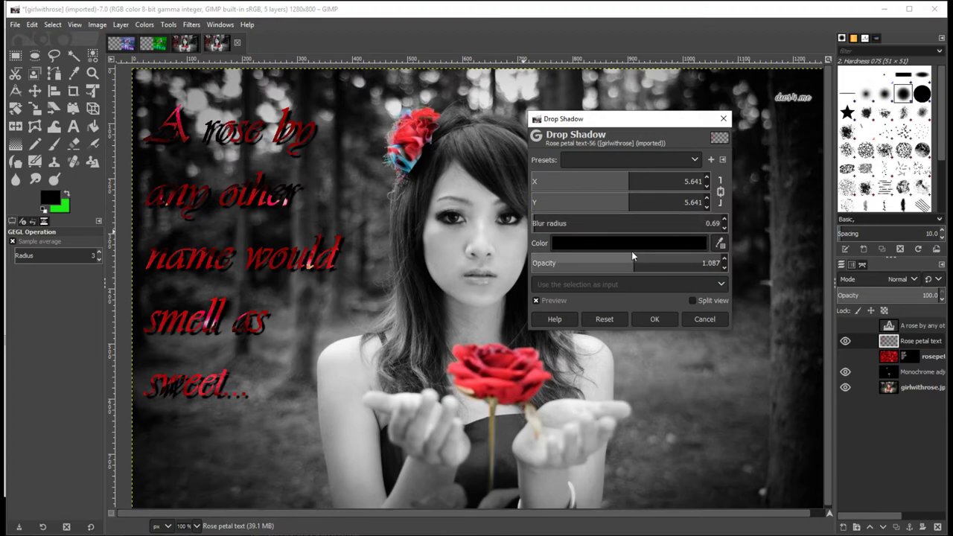
{"action": "left_click", "coordinate": [625, 182]}
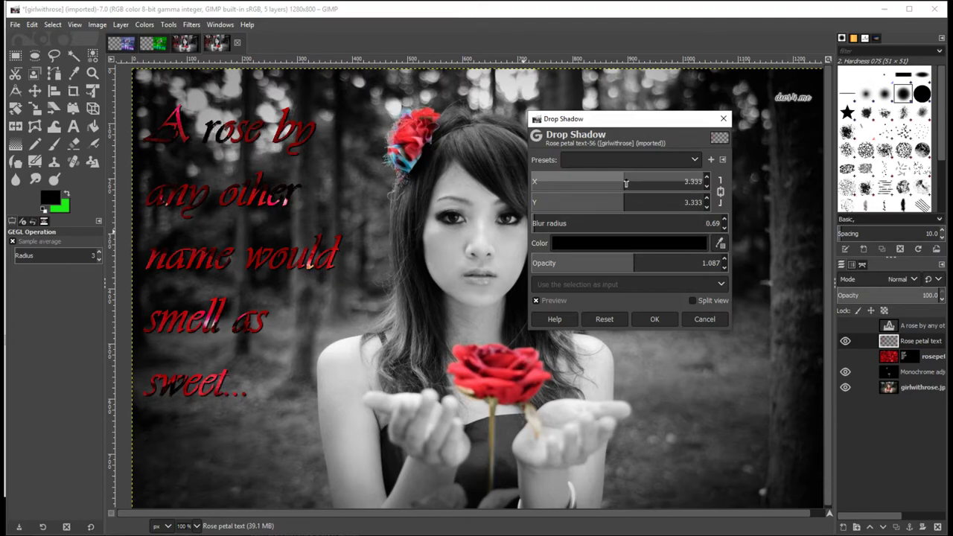
{"action": "left_click", "coordinate": [622, 183]}
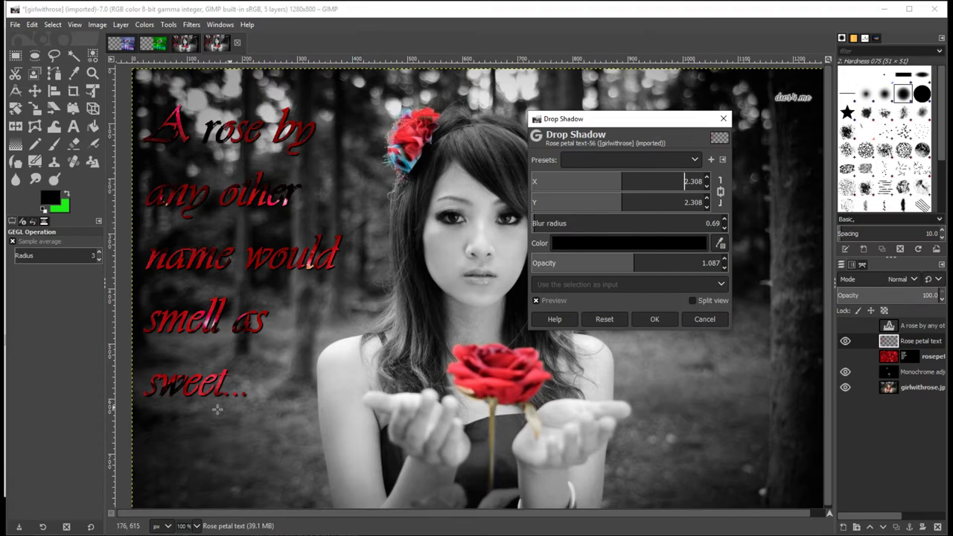
{"action": "left_click", "coordinate": [662, 321]}
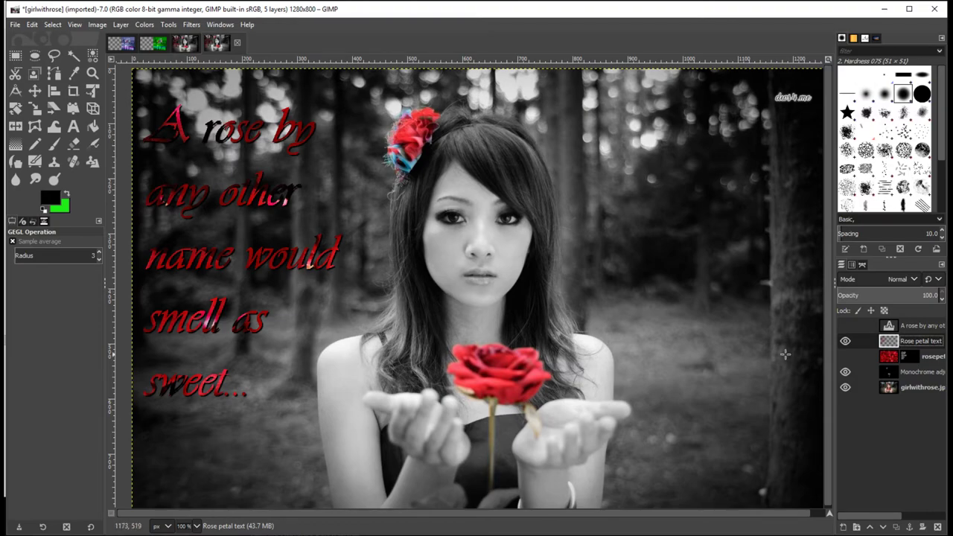
- Compare the shadowed Rose petal text layer with the masked rosepetals layer by toggling both, ending with rosepetals hidden
{"action": "left_click", "coordinate": [845, 343]}
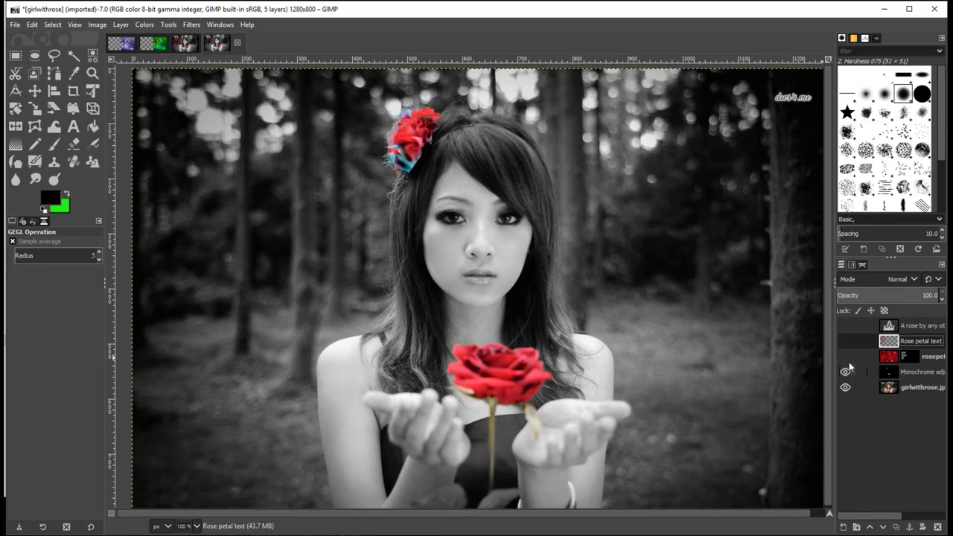
{"action": "left_click", "coordinate": [846, 356]}
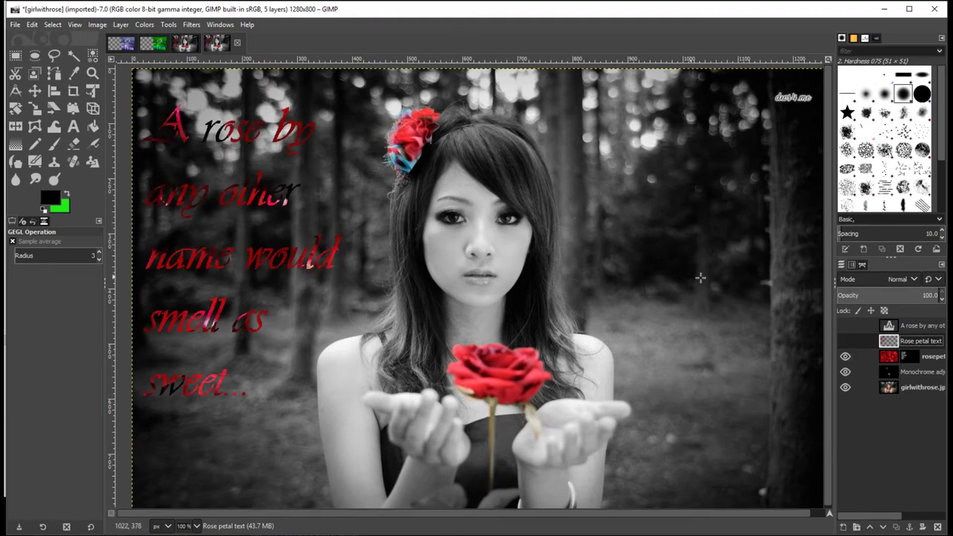
{"action": "left_click", "coordinate": [846, 341]}
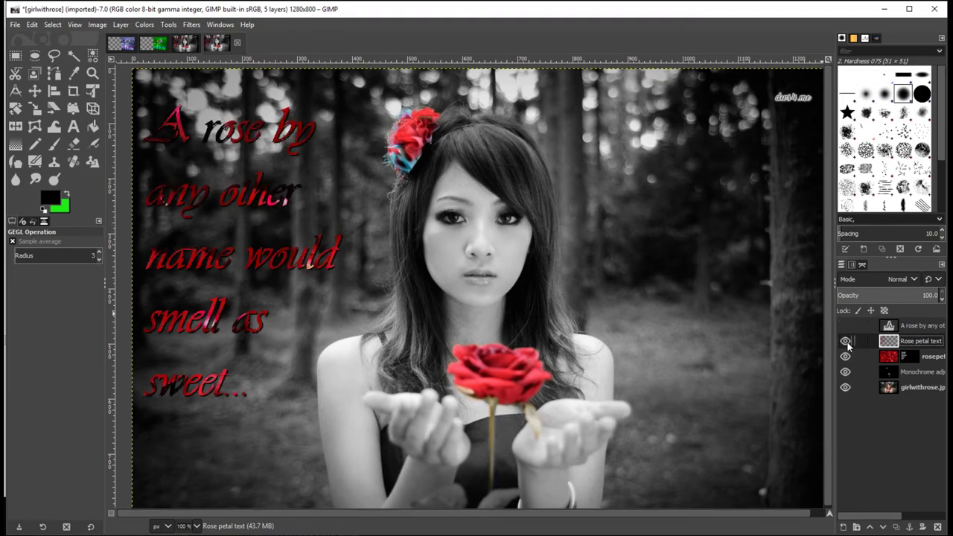
{"action": "left_click", "coordinate": [846, 356]}
- Compare the quote with and without the original black text layer by toggling that layer's visibility, leaving it hidden
{"action": "left_click", "coordinate": [843, 328]}
{"action": "left_click", "coordinate": [843, 328]}
{"action": "left_click", "coordinate": [844, 329]}
{"action": "left_click", "coordinate": [843, 329]}
{"action": "left_click", "coordinate": [844, 328]}
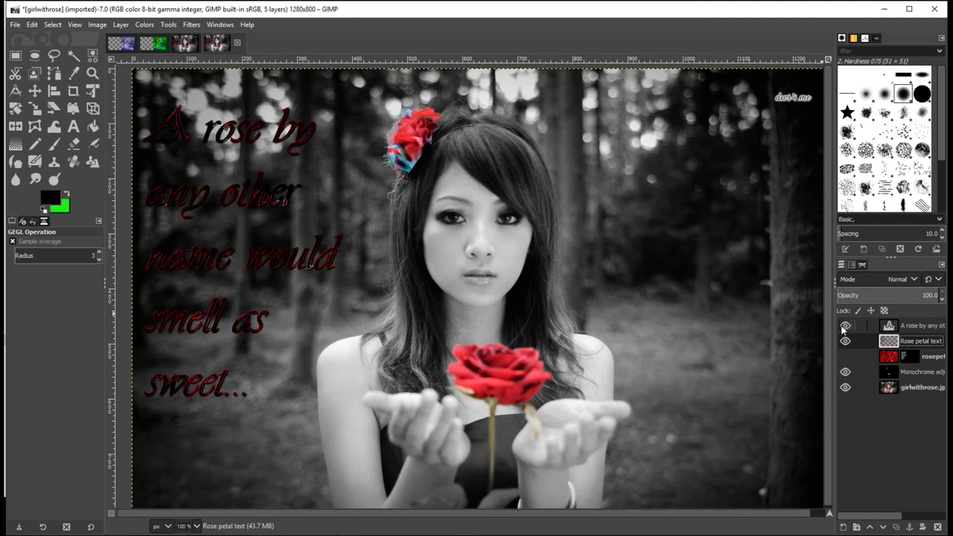
{"action": "left_click", "coordinate": [844, 328]}
{"action": "left_click", "coordinate": [844, 329]}
{"action": "left_click", "coordinate": [845, 326]}
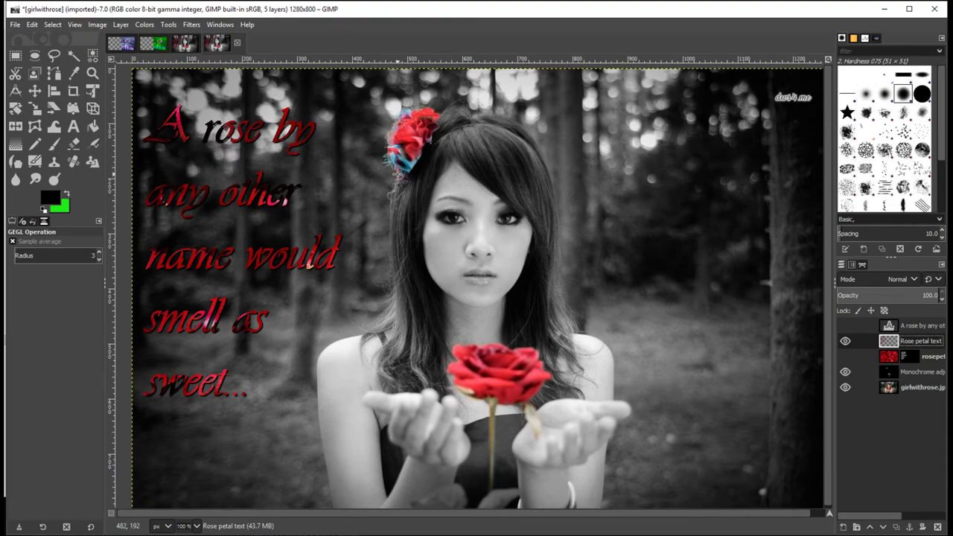
- Start the Neon edge-detect filter on the Rose petal text layer and set its radius to 6.102
{"action": "left_click", "coordinate": [192, 25]}
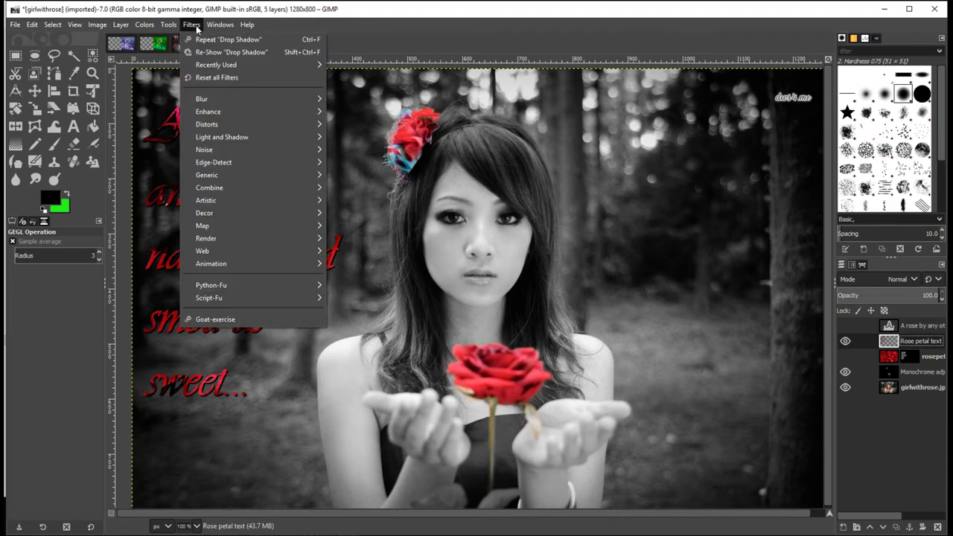
{"action": "mouse_move", "coordinate": [253, 162]}
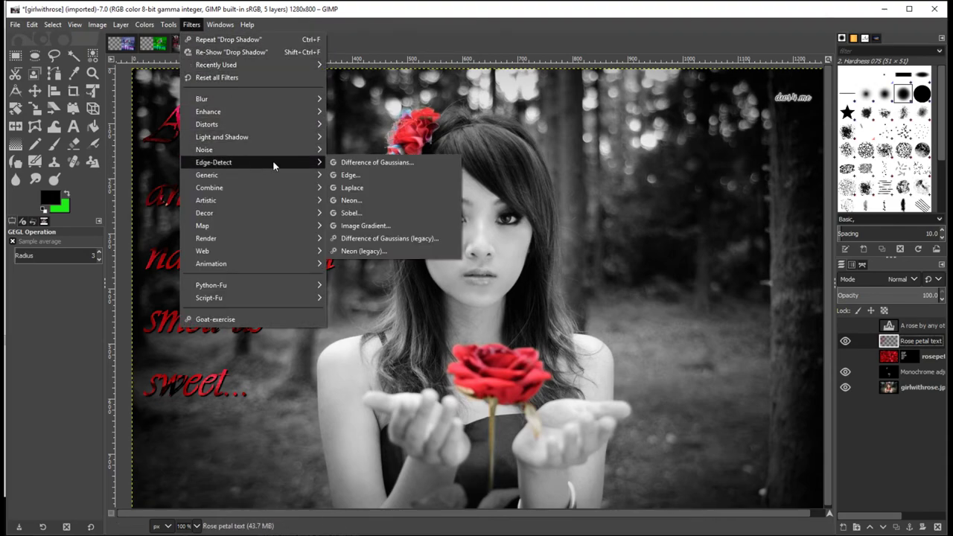
{"action": "left_click", "coordinate": [350, 200]}
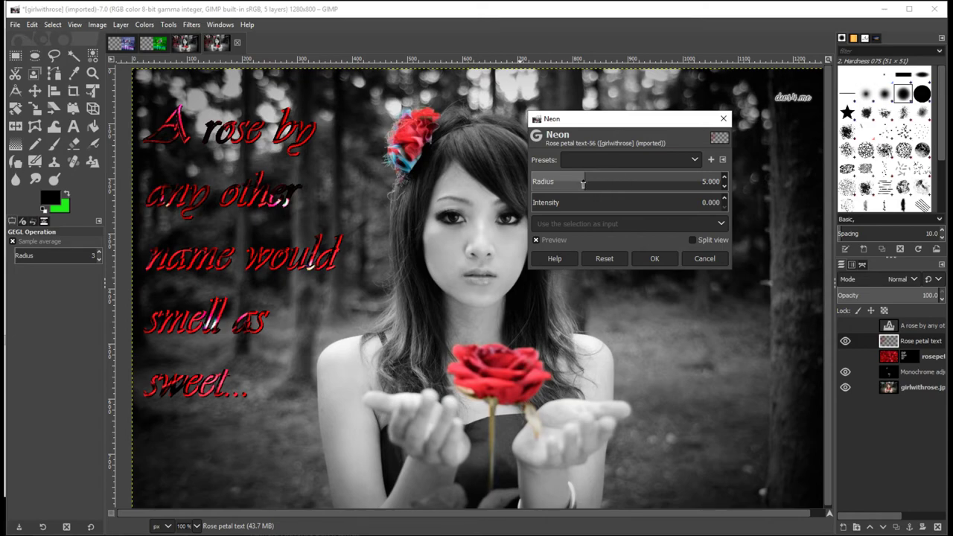
{"action": "scroll", "coordinate": [558, 183], "scroll_direction": "up", "scroll_amount": 3}
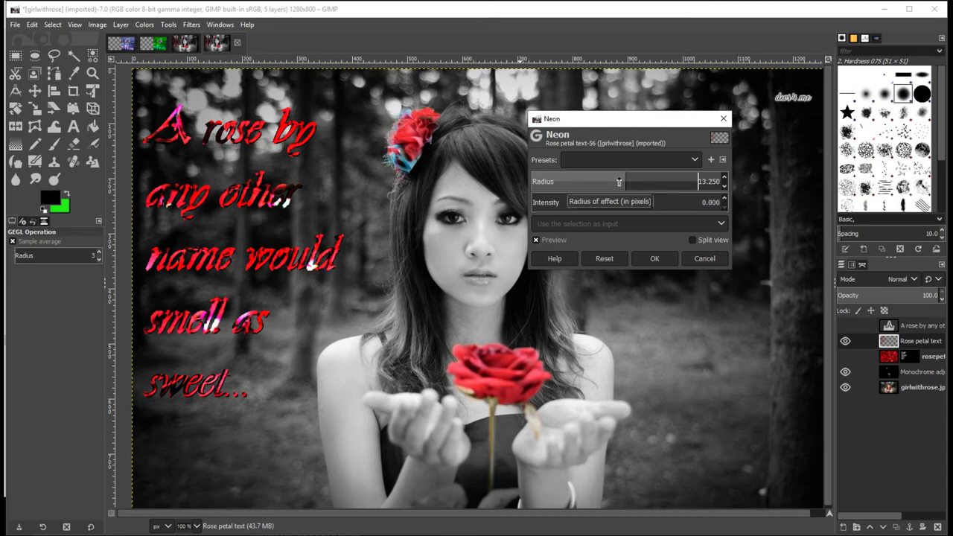
{"action": "left_click", "coordinate": [572, 182]}
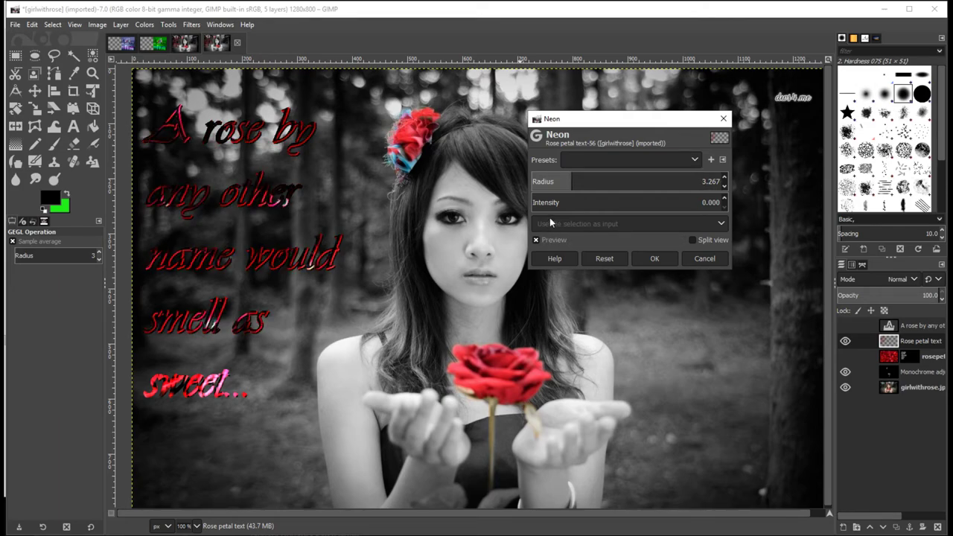
{"action": "left_click", "coordinate": [591, 182]}
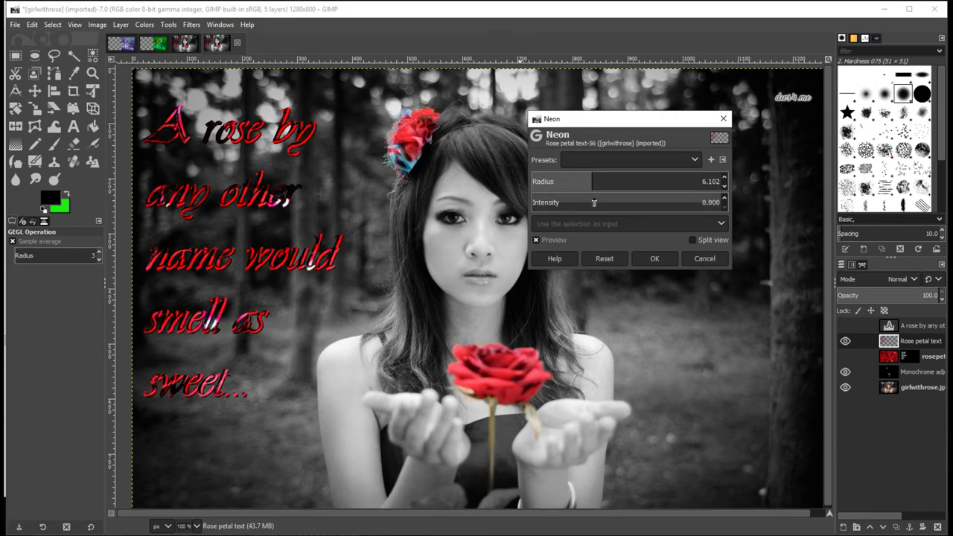
- Try Neon intensities of 0.846 and 0.105, set the intensity to 0, and apply the filter
{"action": "left_click", "coordinate": [585, 203]}
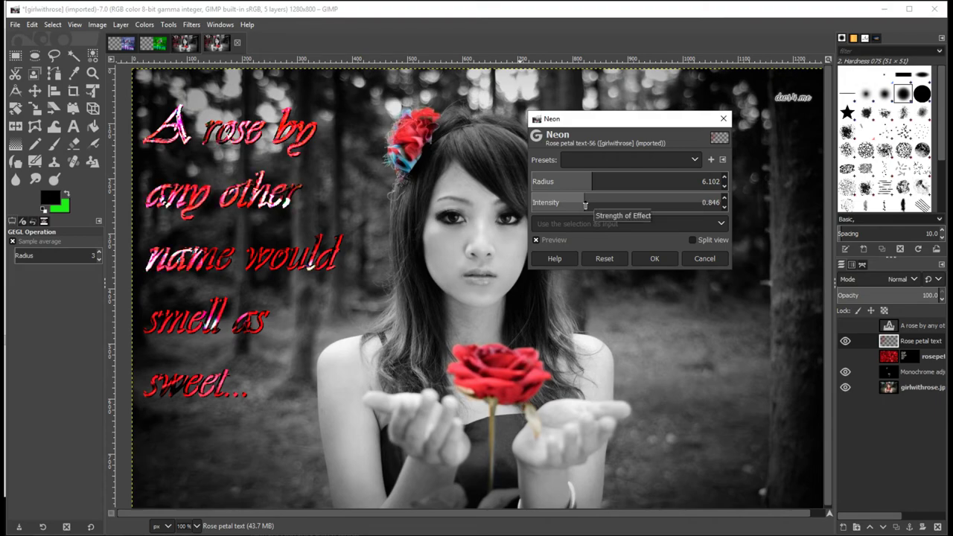
{"action": "left_click_drag", "start_coordinate": [585, 203], "coordinate": [538, 199]}
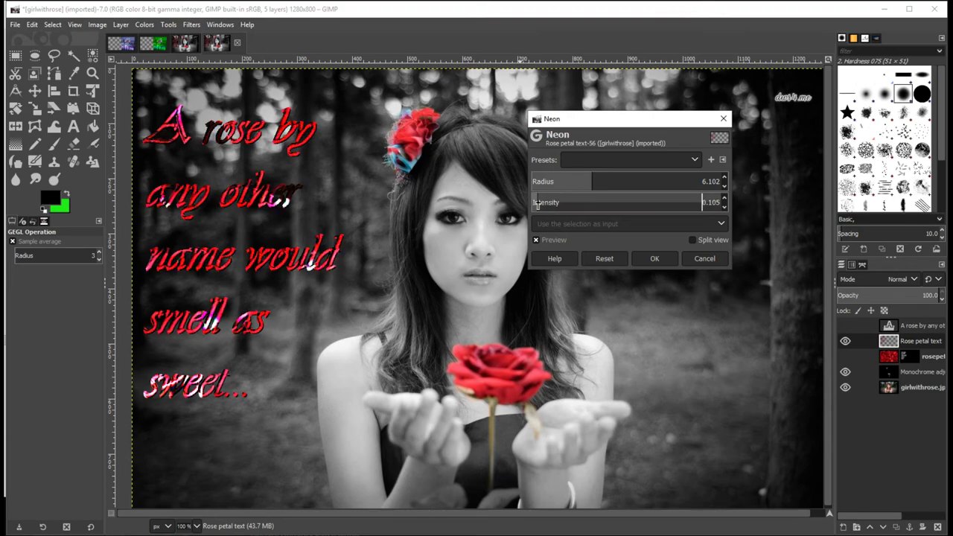
{"action": "left_click_drag", "start_coordinate": [533, 201], "coordinate": [528, 204]}
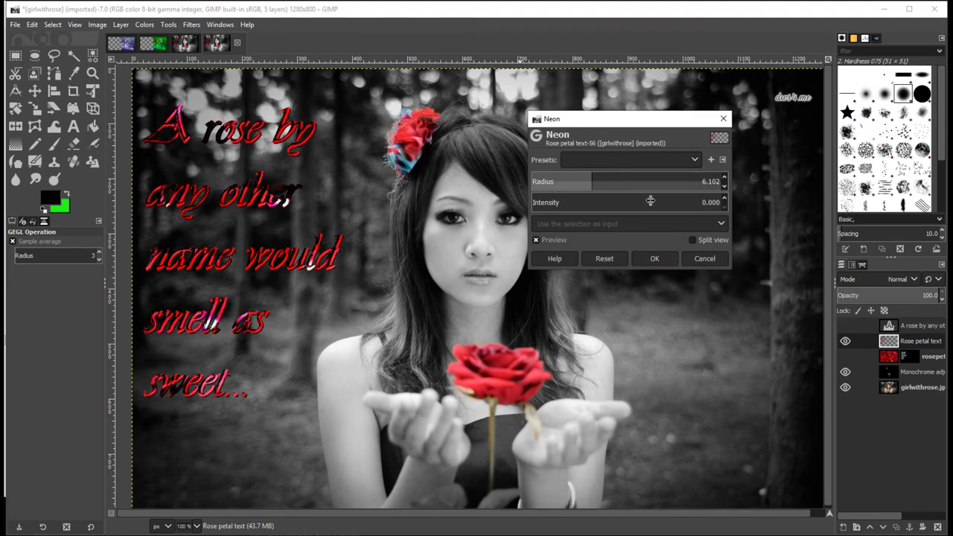
{"action": "left_click", "coordinate": [654, 259]}
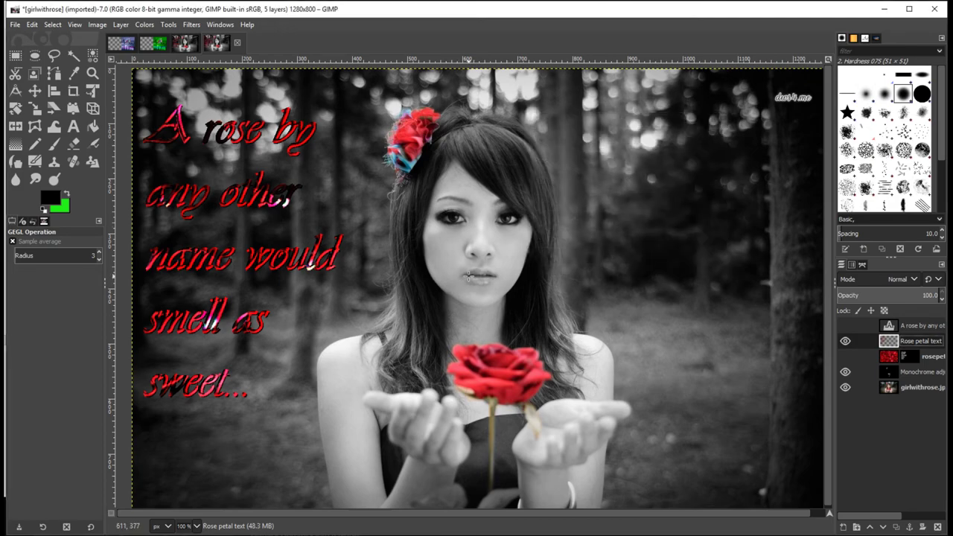
- Compare the girlwithrose composition with the earlier untitled rose quote image, viewing both at 100% zoom
{"action": "left_click", "coordinate": [185, 43]}
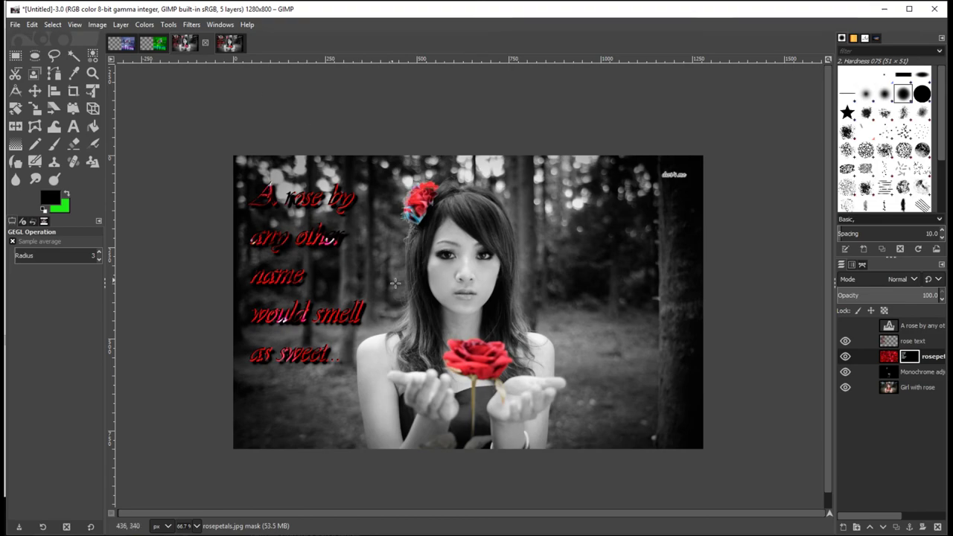
{"action": "key", "text": "1"}
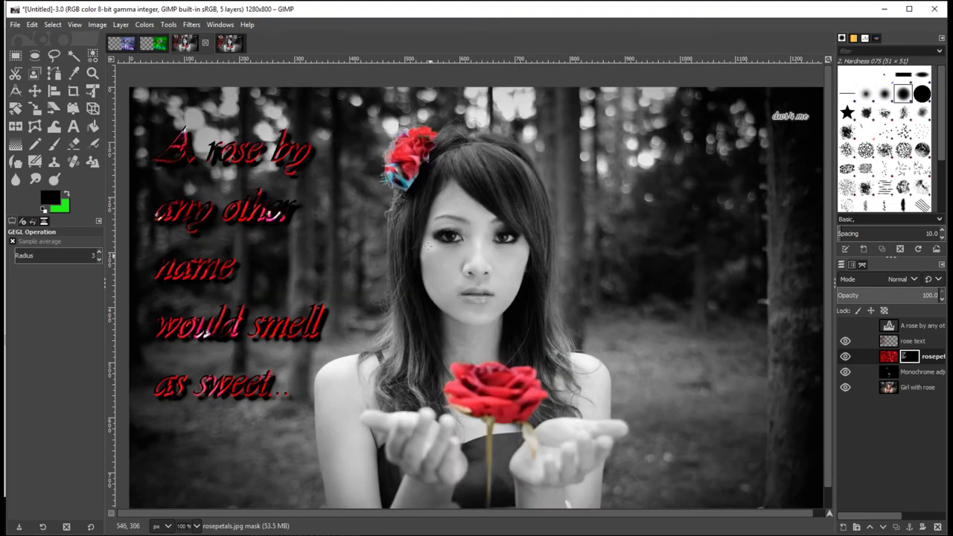
{"action": "left_click", "coordinate": [228, 45]}
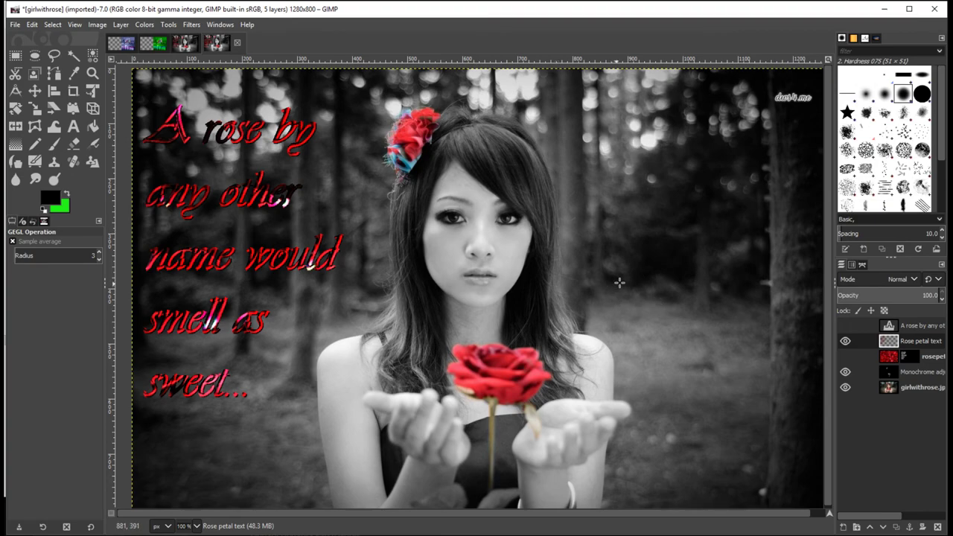
{"action": "key", "text": "minus"}
{"action": "key", "text": "minus"}
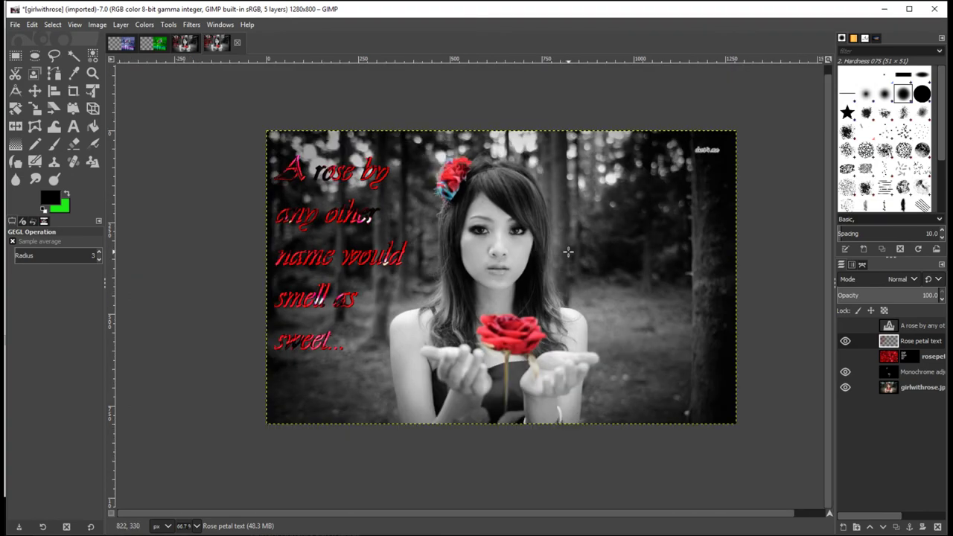
{"action": "key", "text": "1"}
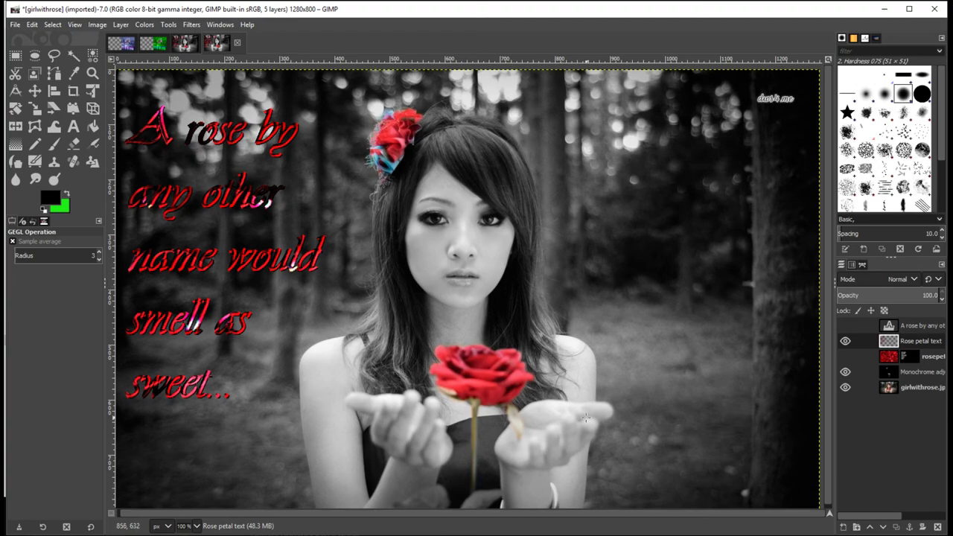